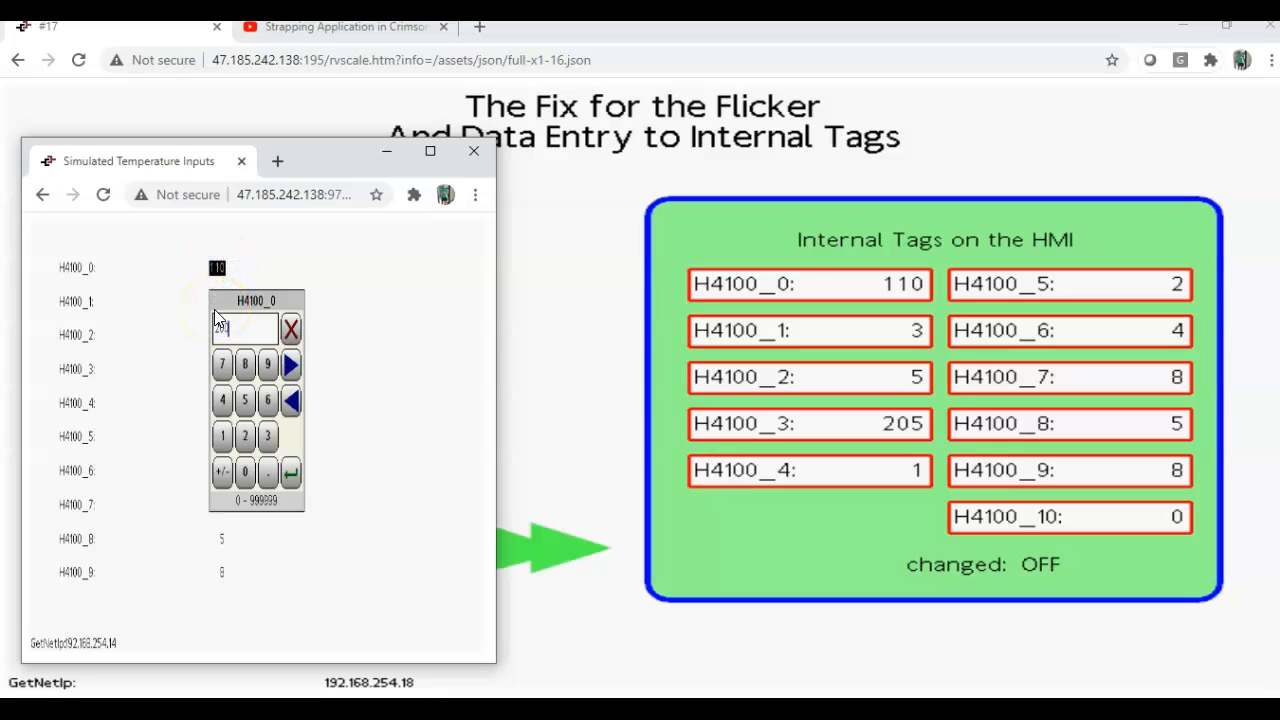
- Set H4100_0 to 200 in the Simulated Temperature Inputs window
text(0)
key(Return)
click(741, 334)
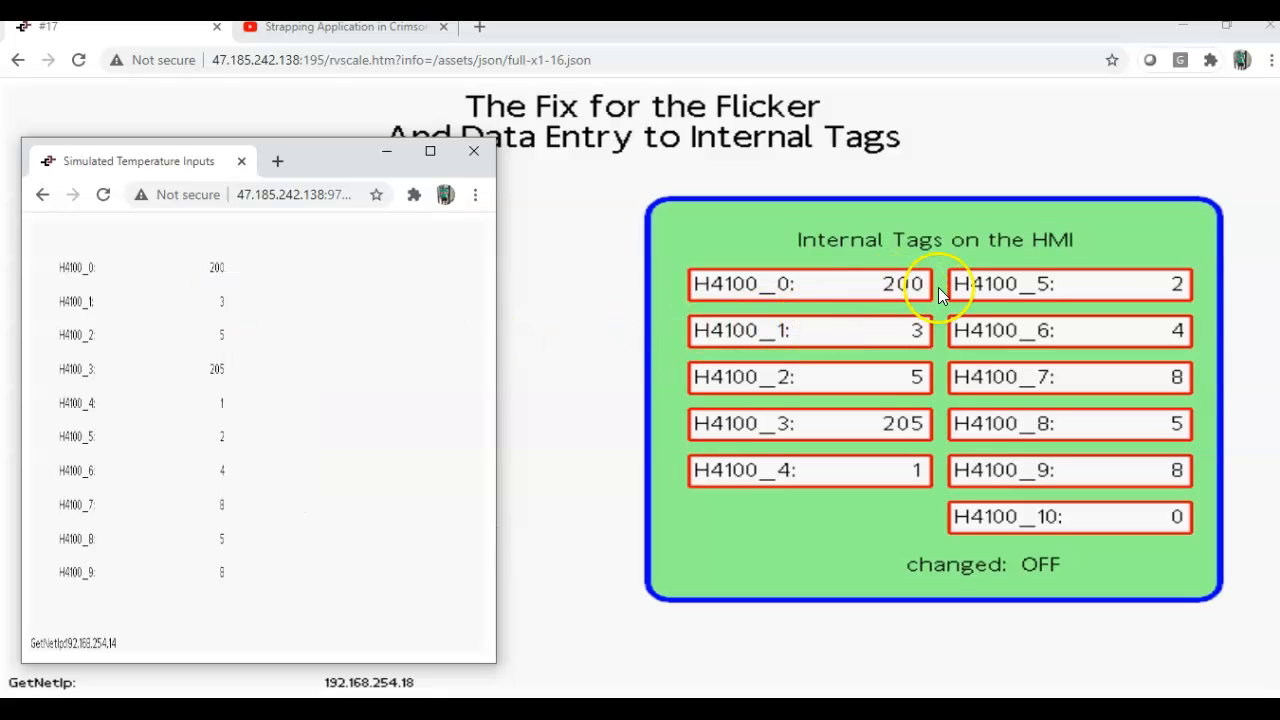
- Set H4100_1 to 568 in the Simulated Temperature Inputs window
click(224, 308)
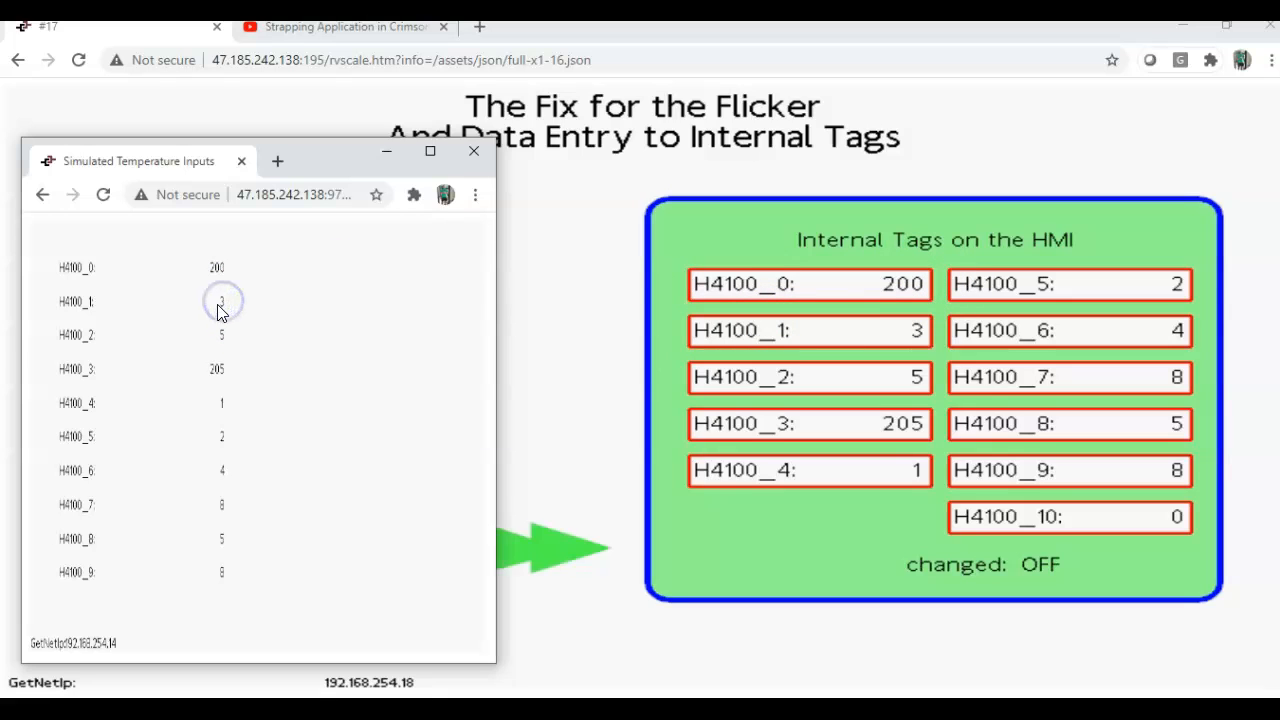
click(220, 307)
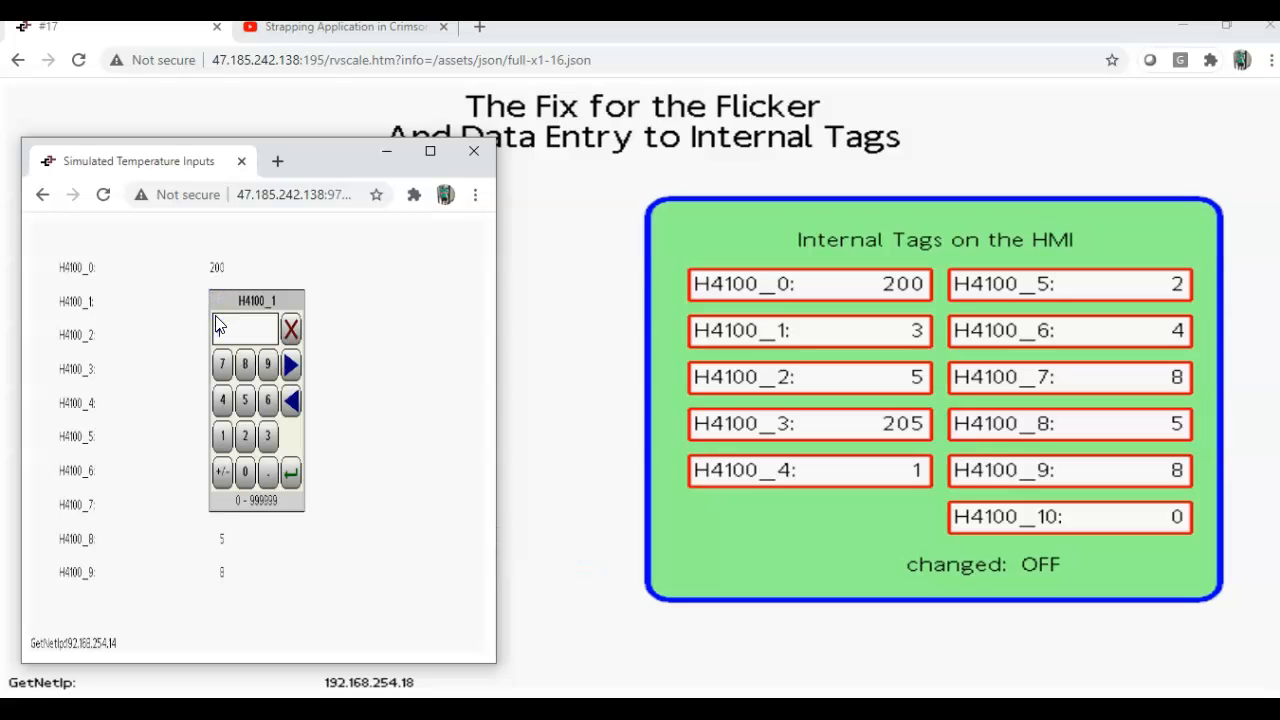
text(568)
key(Return)
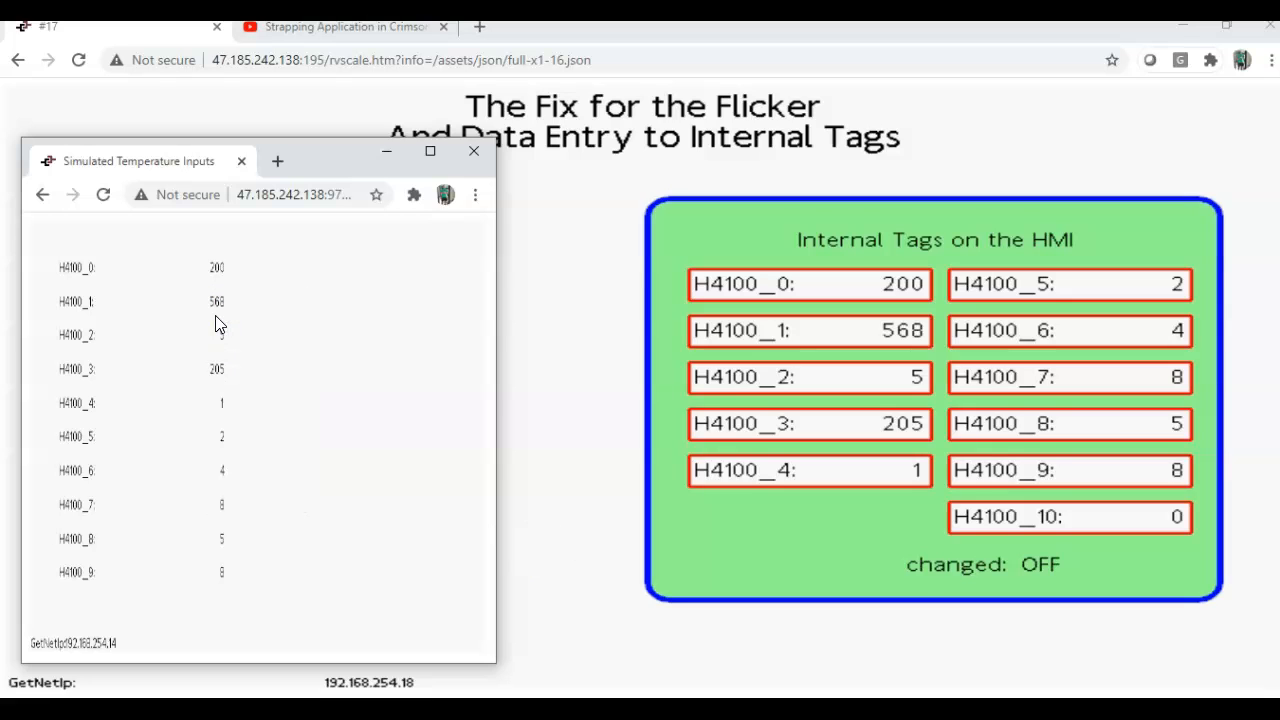
- Bring the HMI page to the front, then switch to Crimson 3.1 and view the PLC1 device's communication settings
click(609, 380)
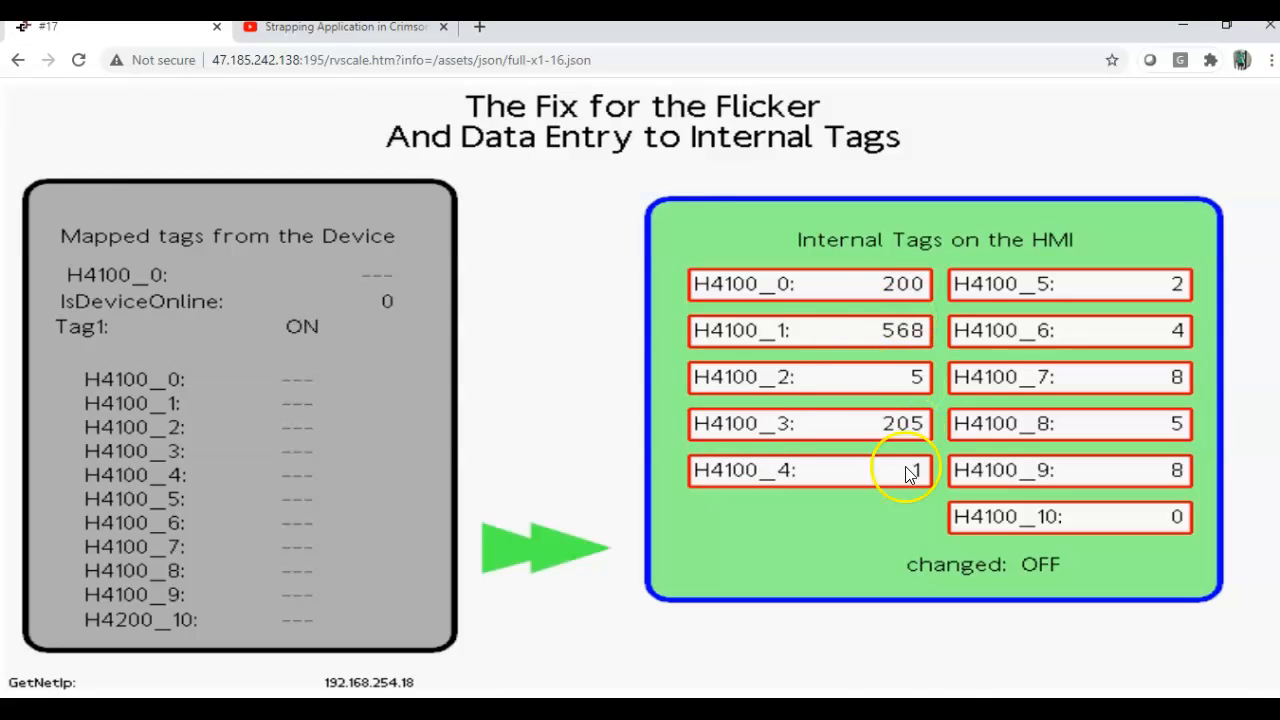
click(857, 708)
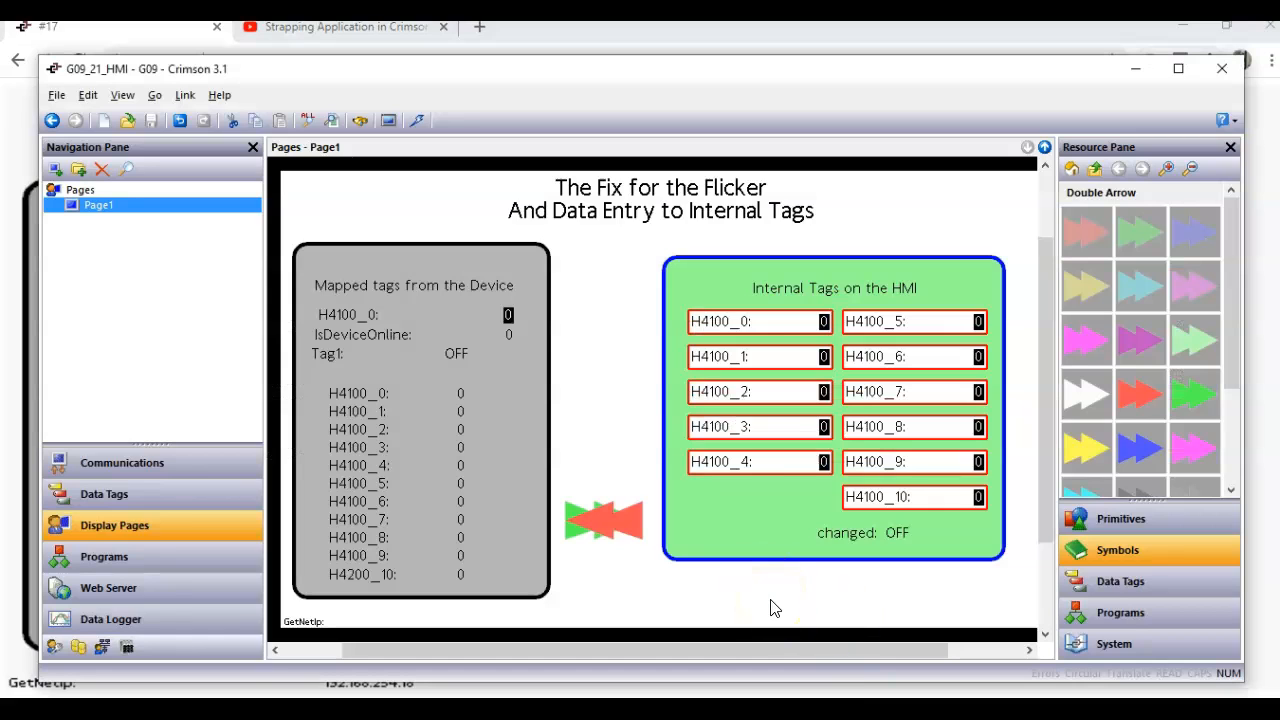
click(173, 468)
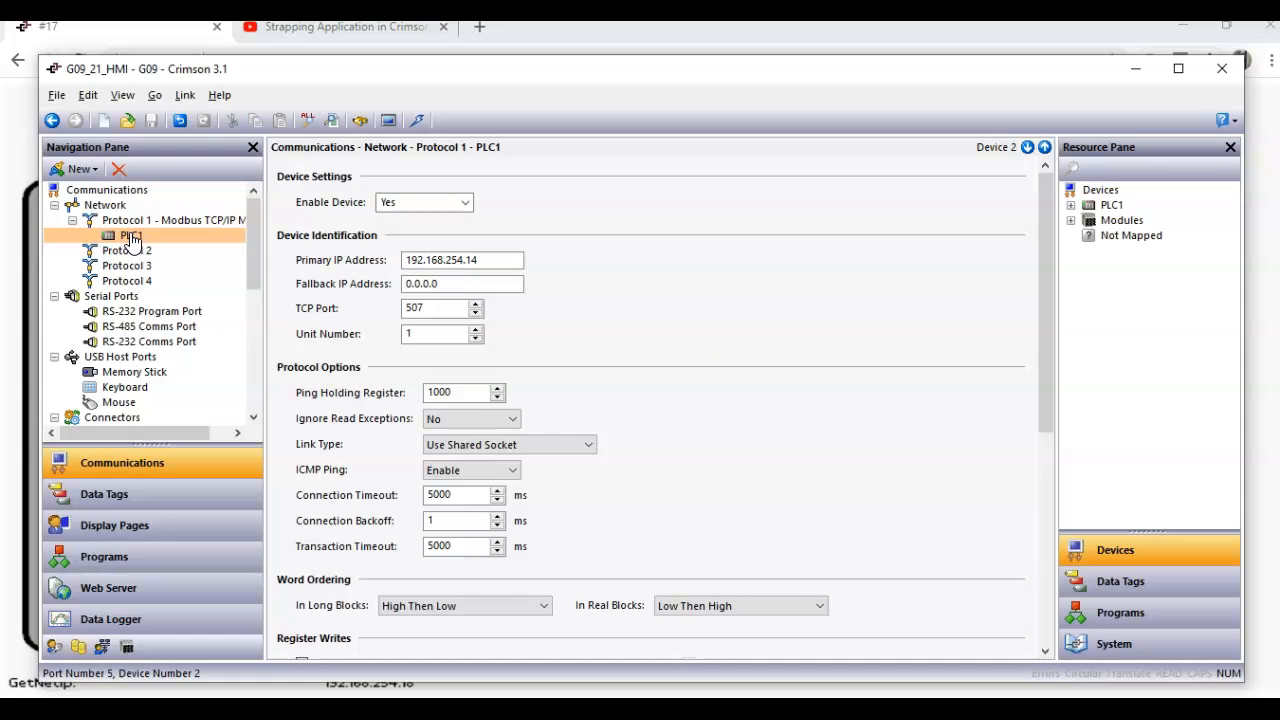
- Review the data source settings of several tags in the Mapped_Tags folder, from H4100_0 to H4100_5, and collapse the folder
click(119, 499)
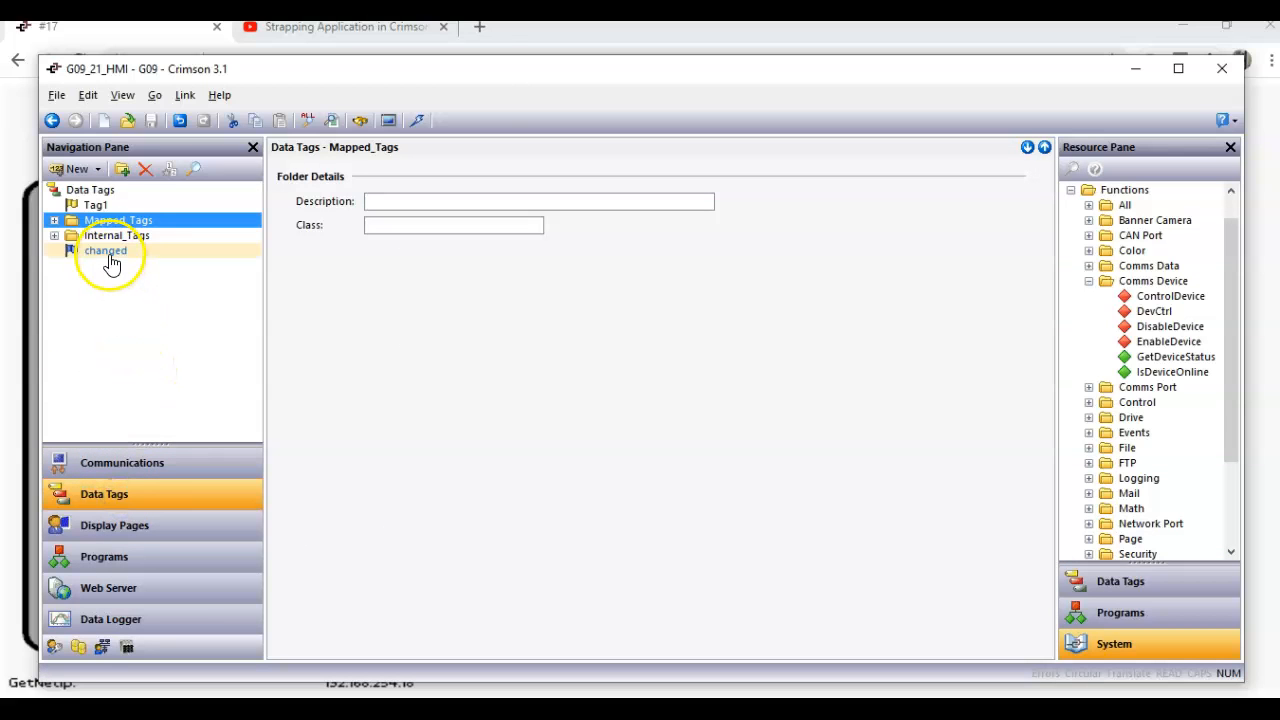
click(54, 220)
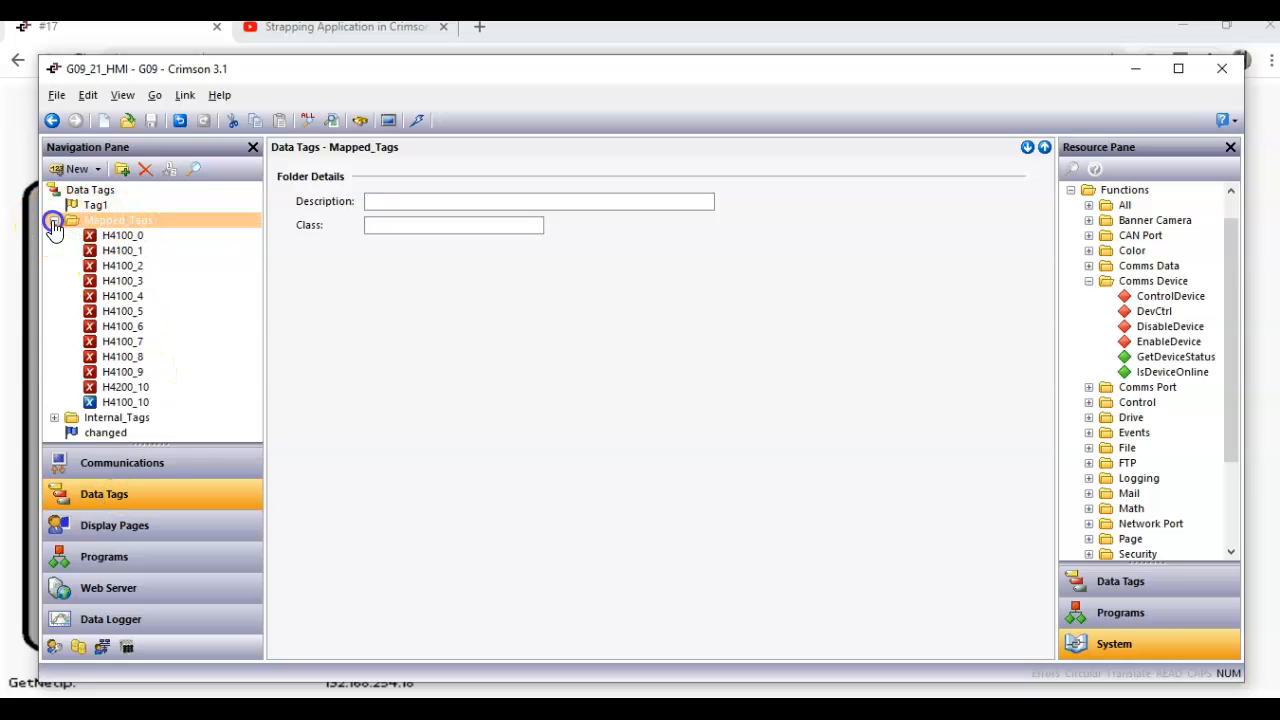
click(120, 235)
click(120, 251)
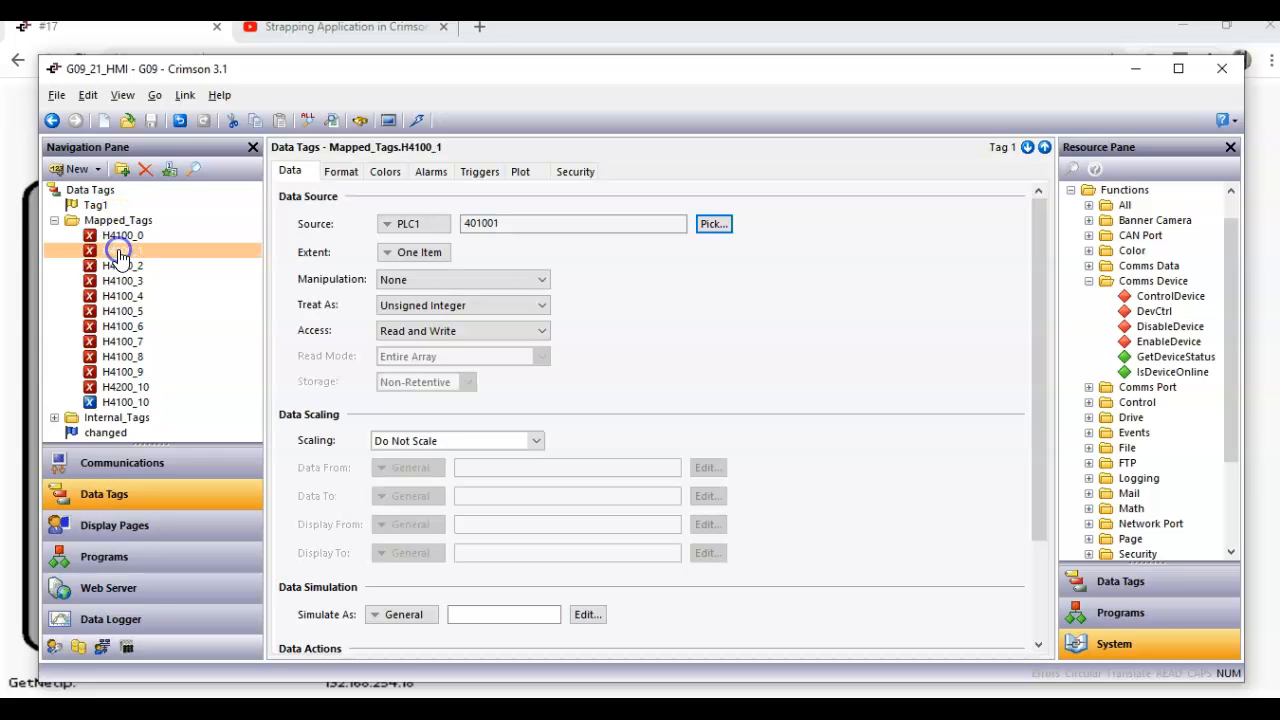
click(122, 265)
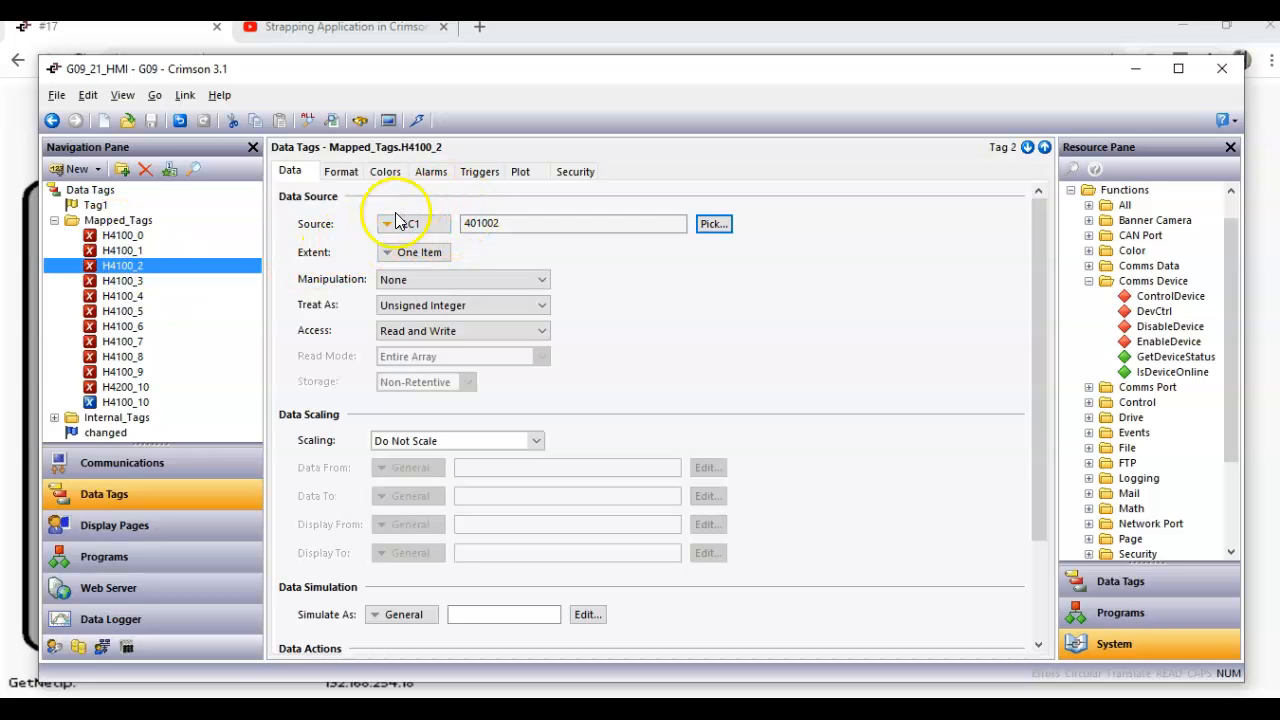
click(117, 314)
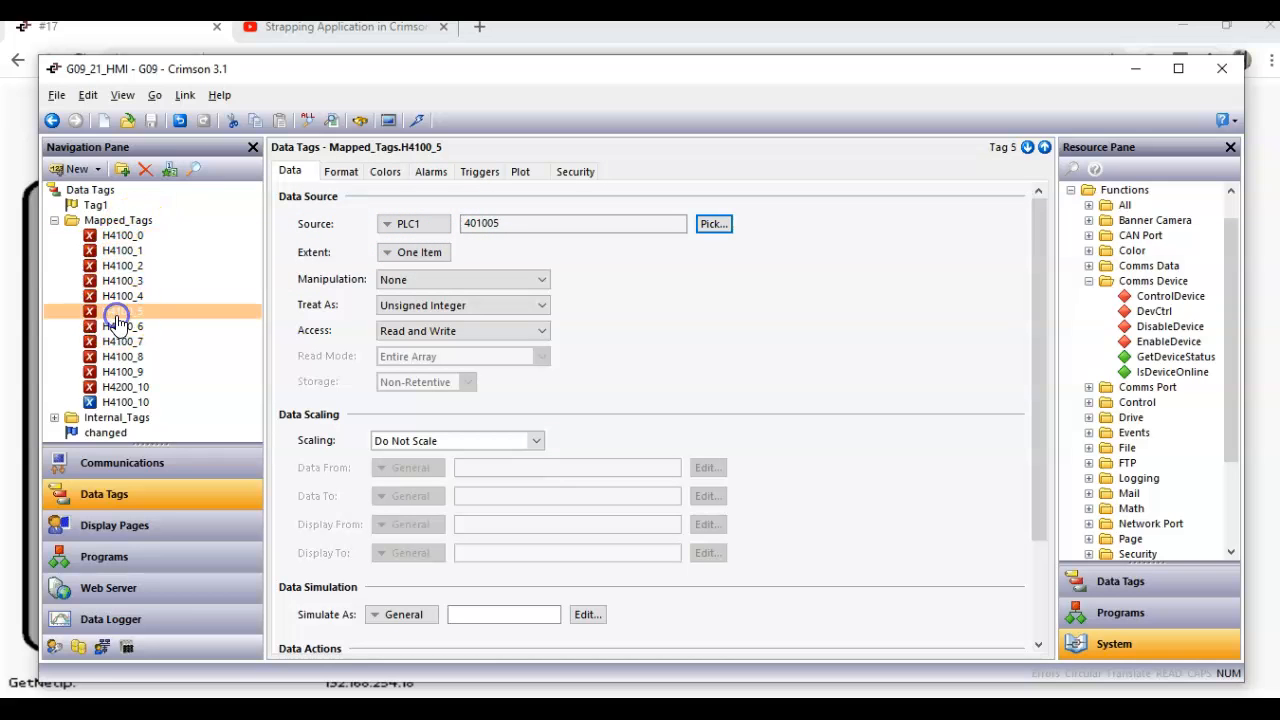
click(55, 221)
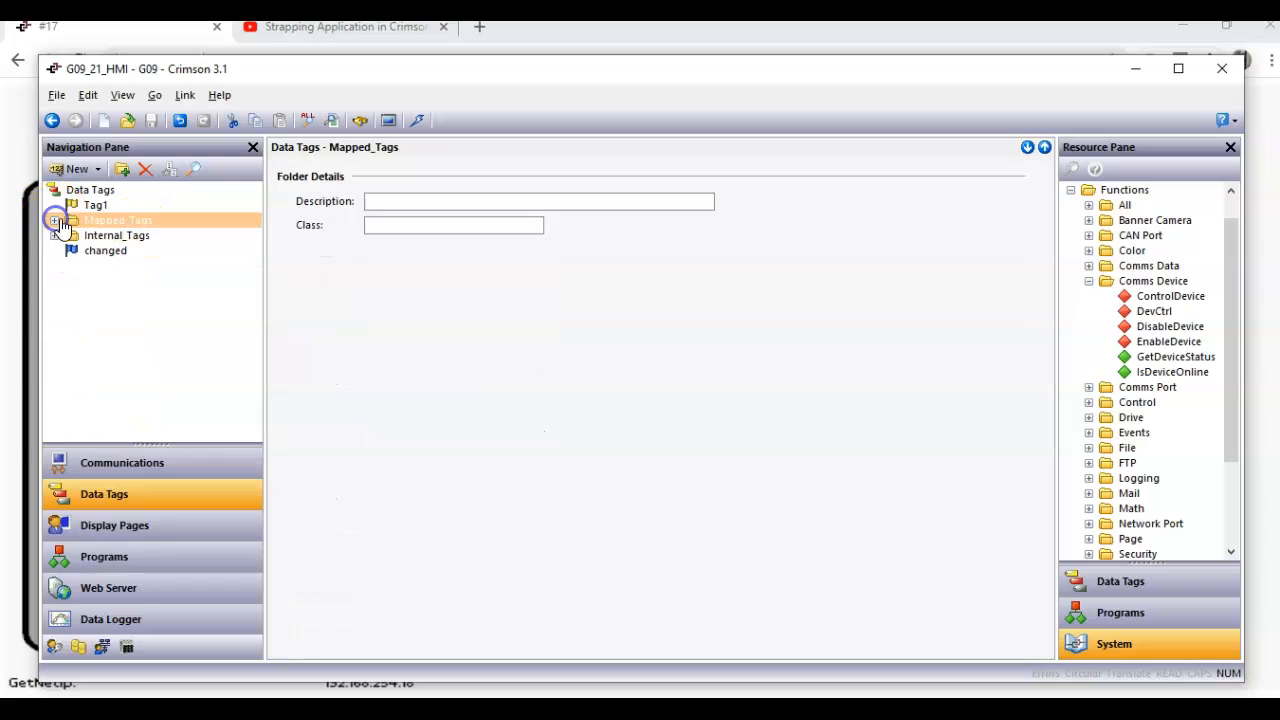
- Review the data source settings of tags H4100_0 to H4100_3 in the Internal_Tags folder and collapse the folder
click(55, 237)
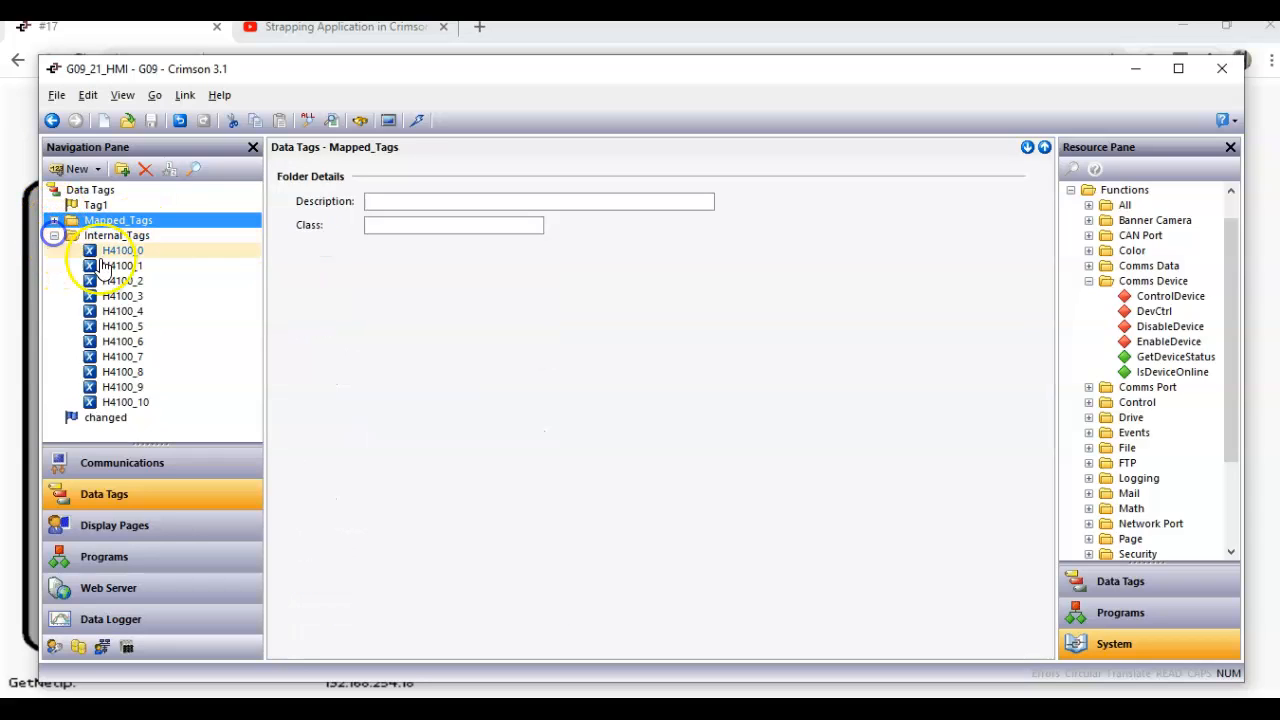
click(118, 250)
click(120, 268)
key(Down)
key(Down)
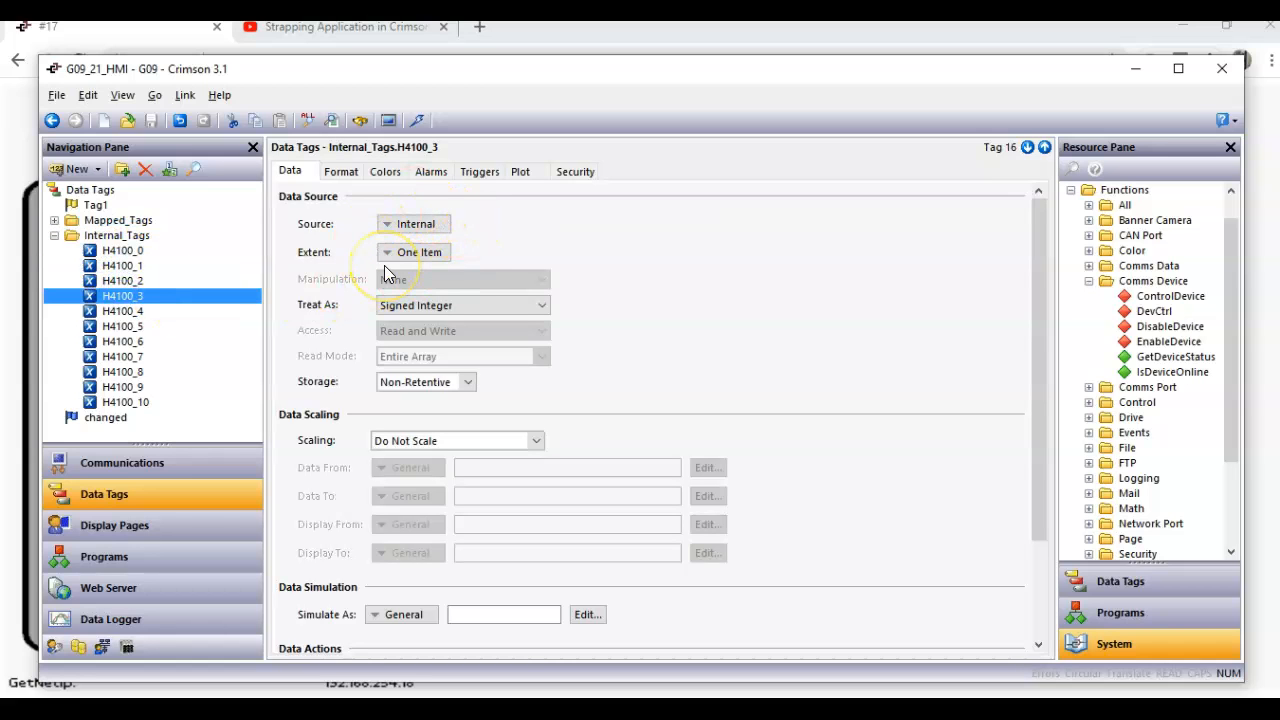
click(55, 236)
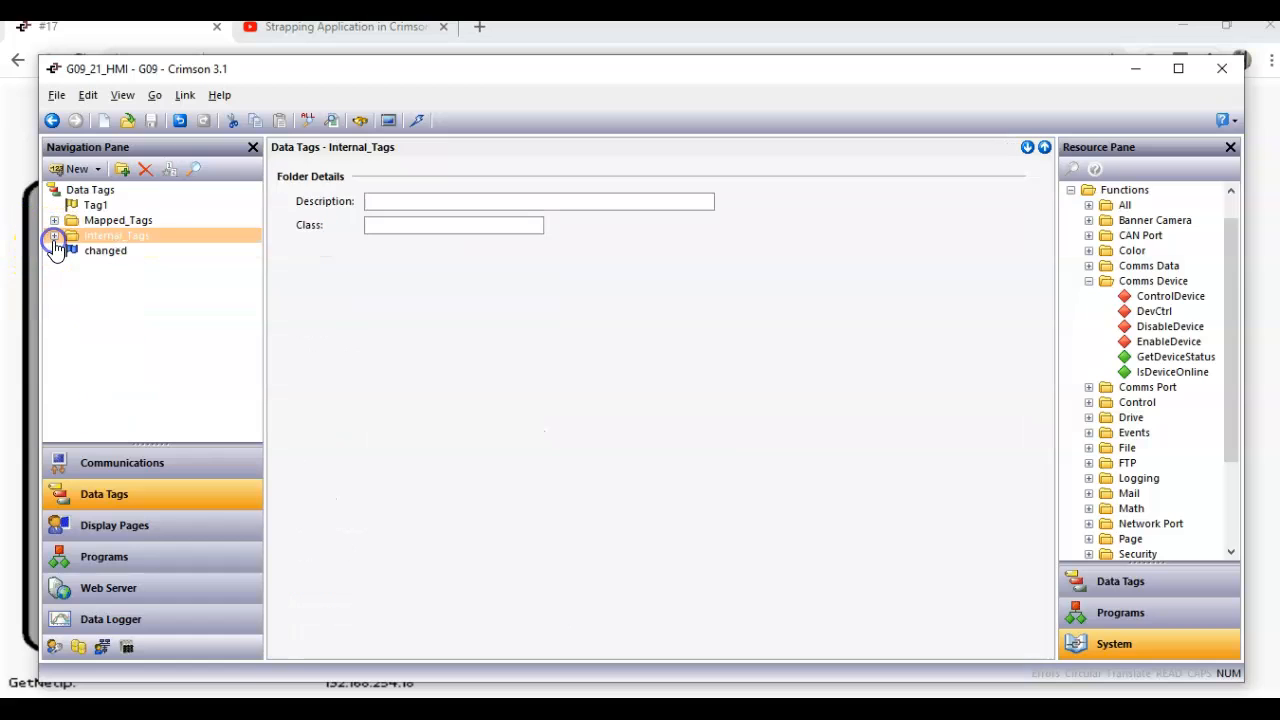
- Examine Program1's code, comparing the tag assignments in the changed == 0 and changed == 1 blocks
click(146, 563)
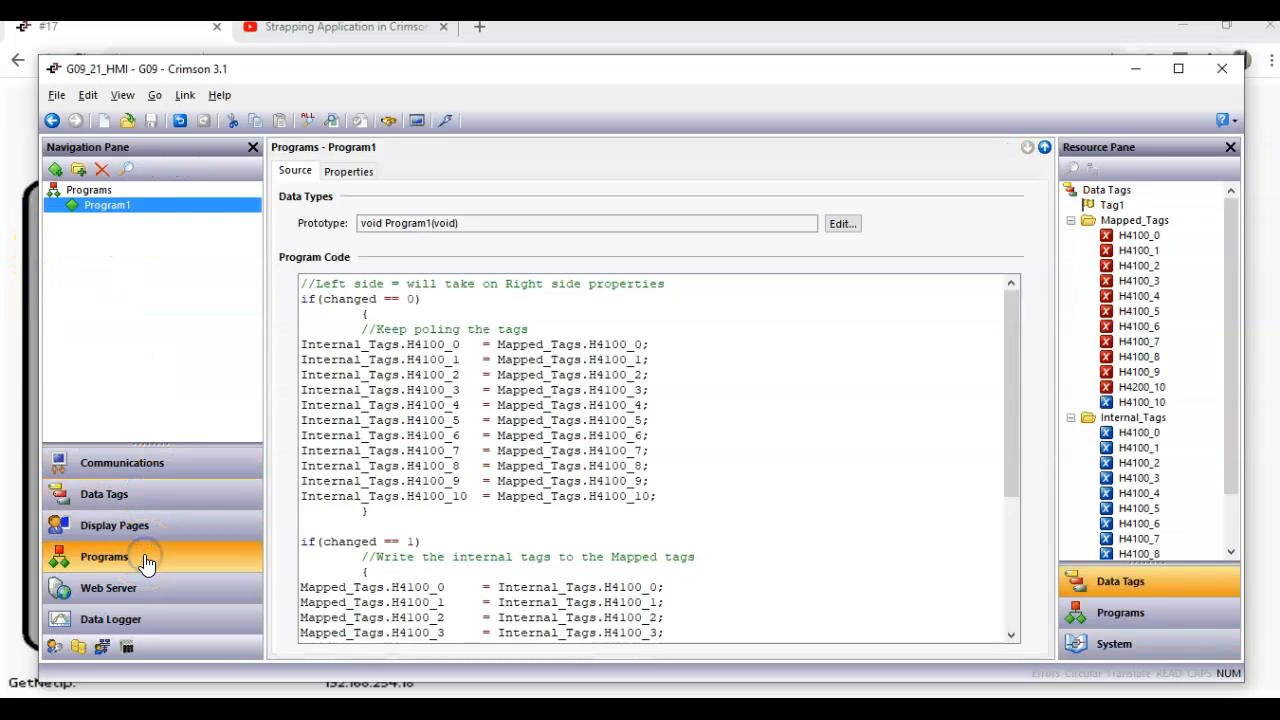
click(760, 458)
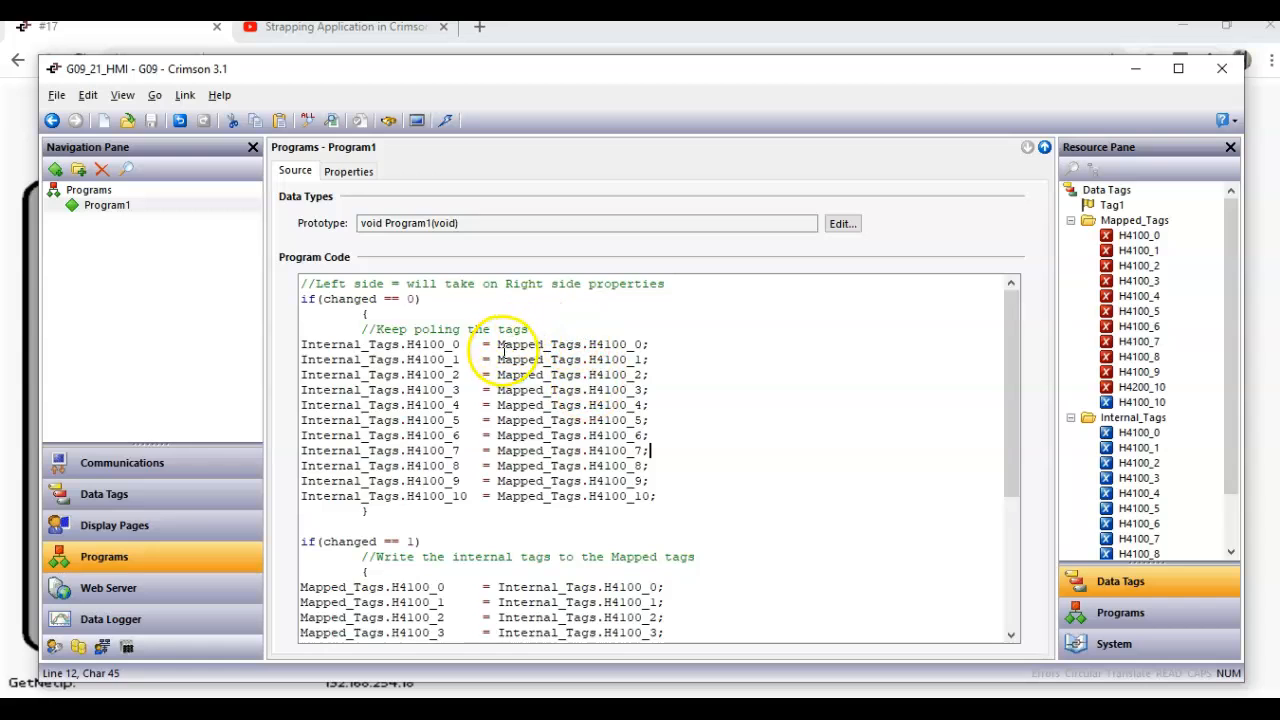
mouse_move(625, 382)
mouse_down()
mouse_move(472, 384)
mouse_move(430, 348)
mouse_move(430, 497)
mouse_move(436, 358)
mouse_move(423, 449)
mouse_move(423, 309)
mouse_up()
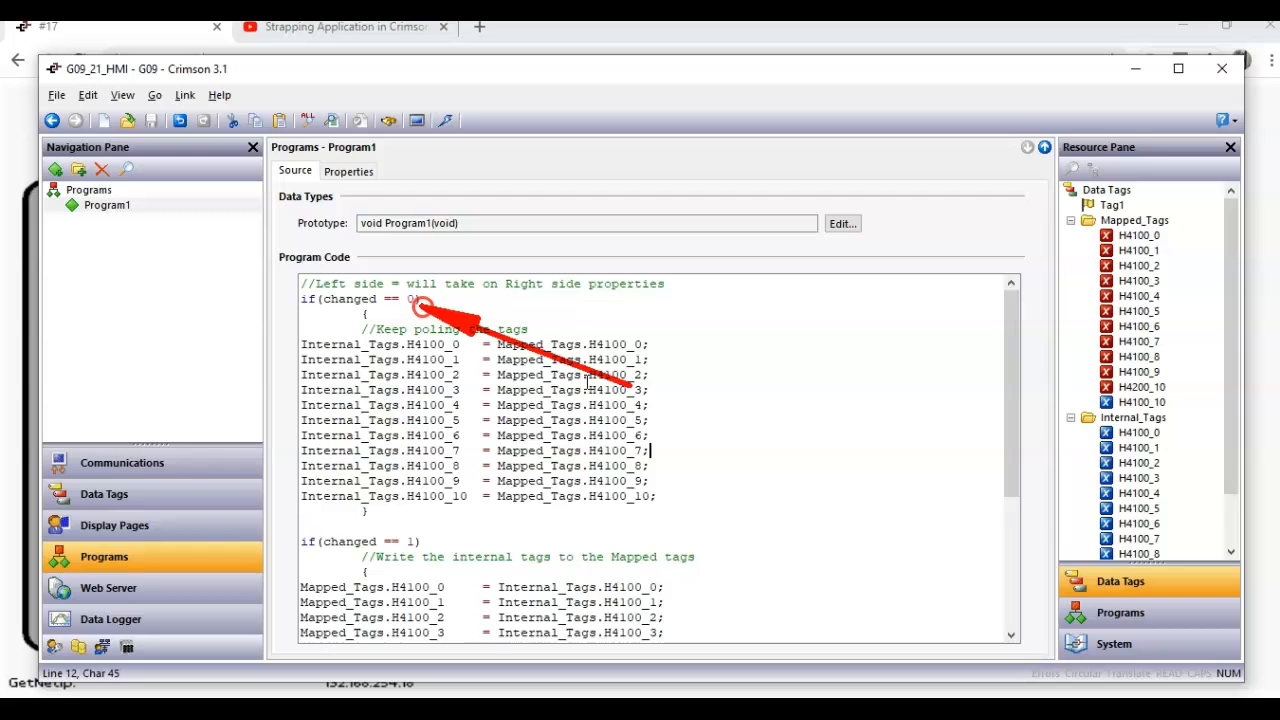
drag(424, 305, 428, 308)
mouse_move(421, 306)
mouse_down()
mouse_move(449, 351)
mouse_move(452, 480)
mouse_move(448, 377)
mouse_up()
key(Escape)
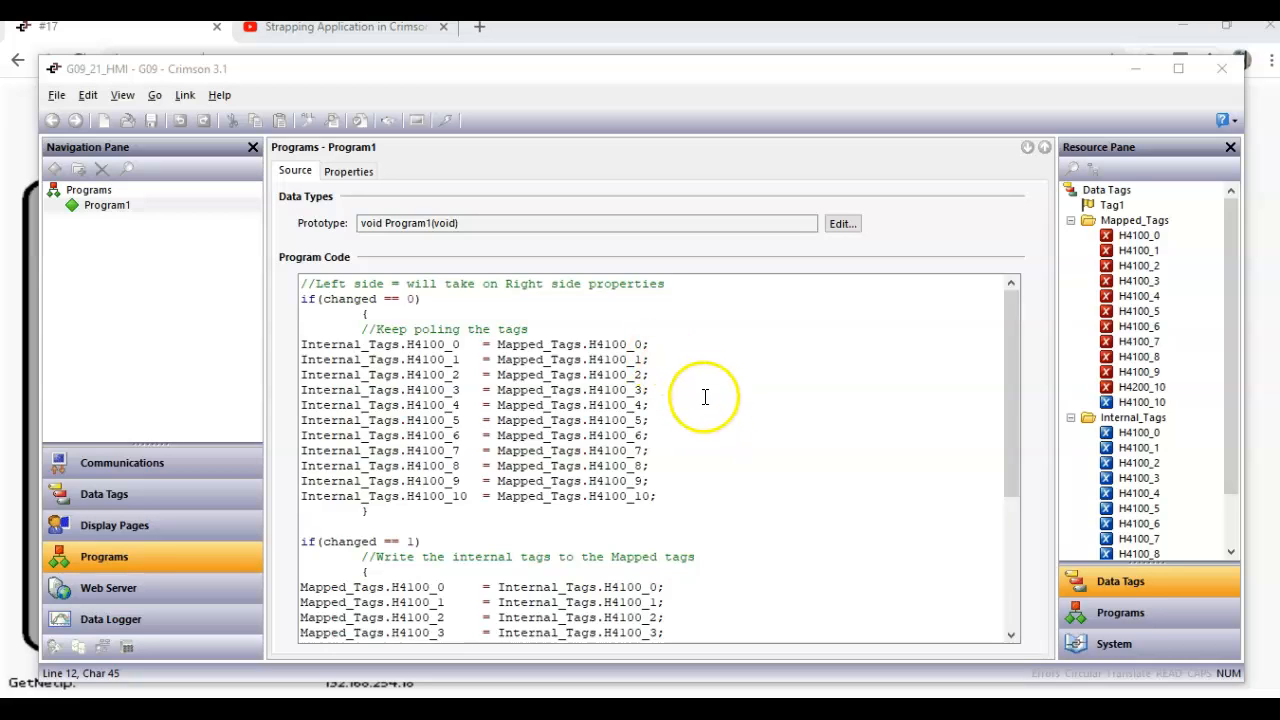
scroll(716, 477, down, 5)
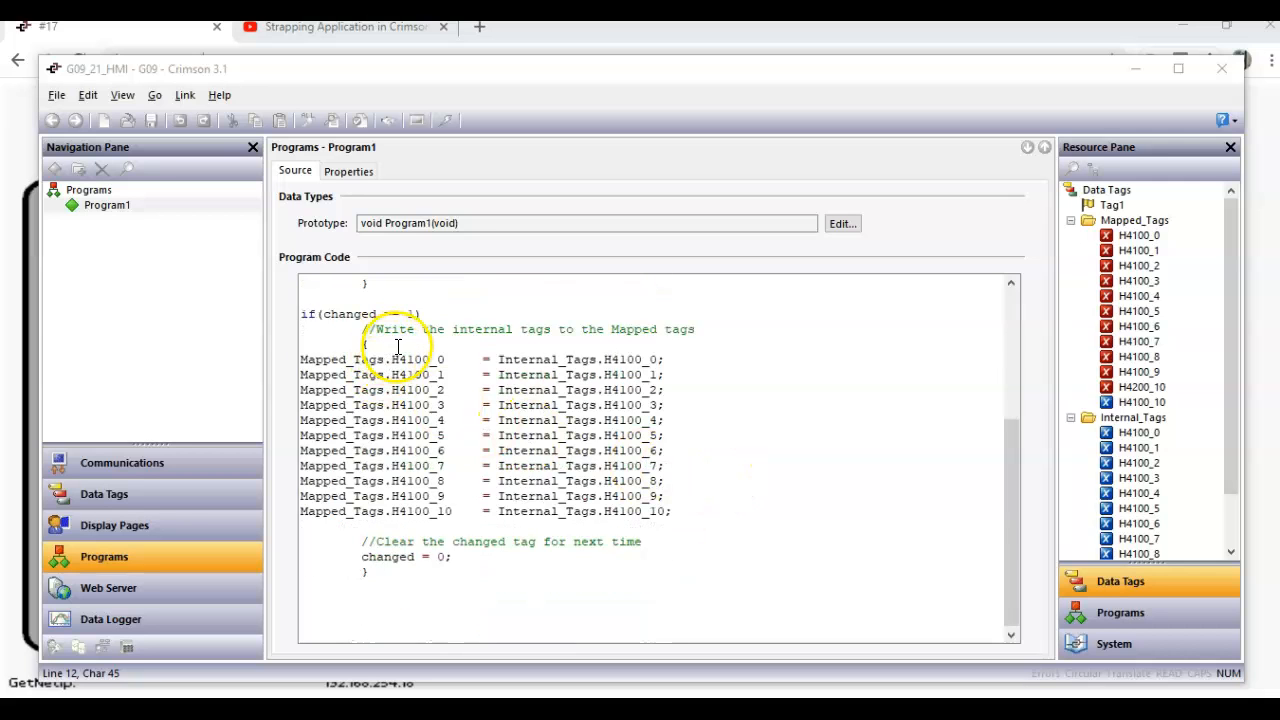
scroll(395, 330, up, 1)
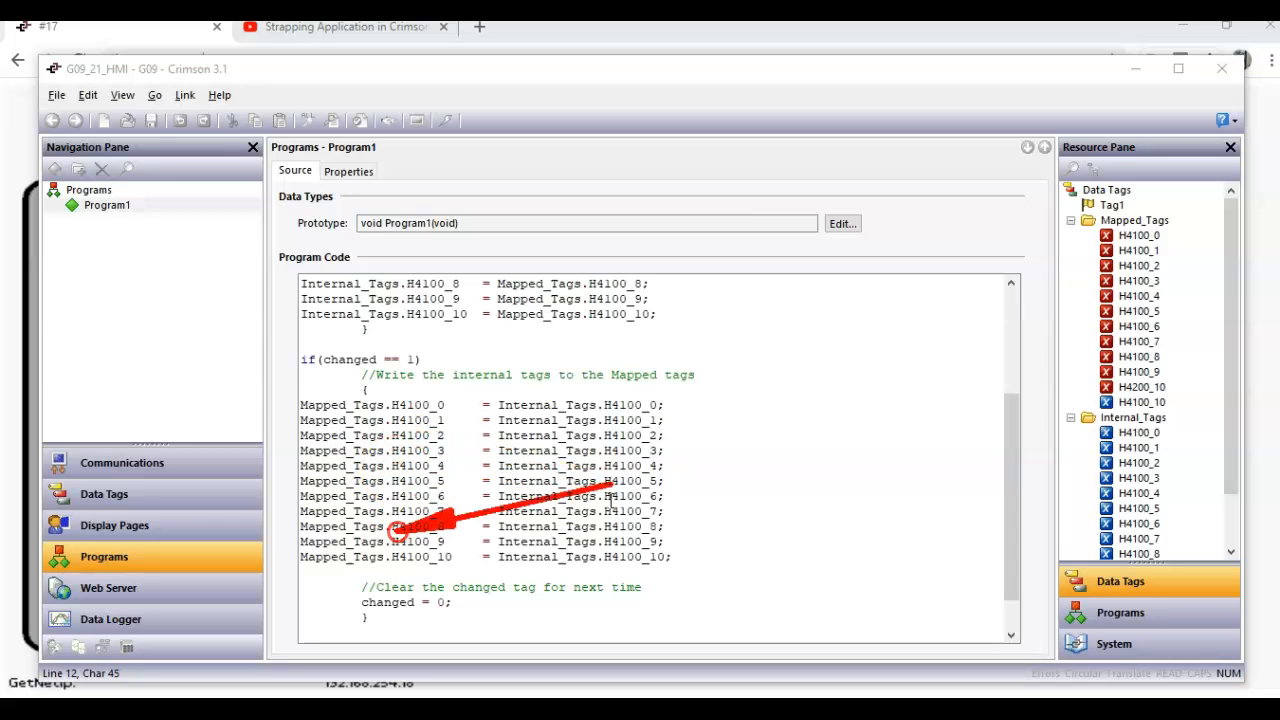
scroll(686, 463, up, 2)
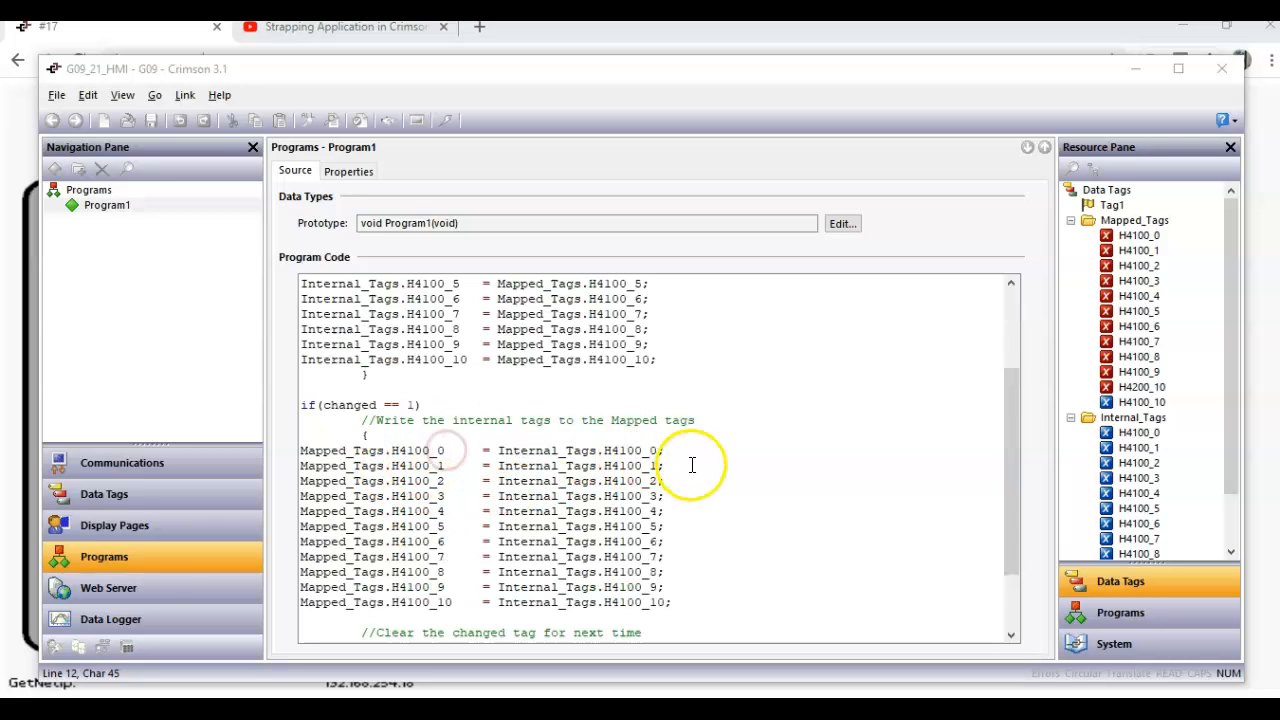
scroll(620, 447, up, 1)
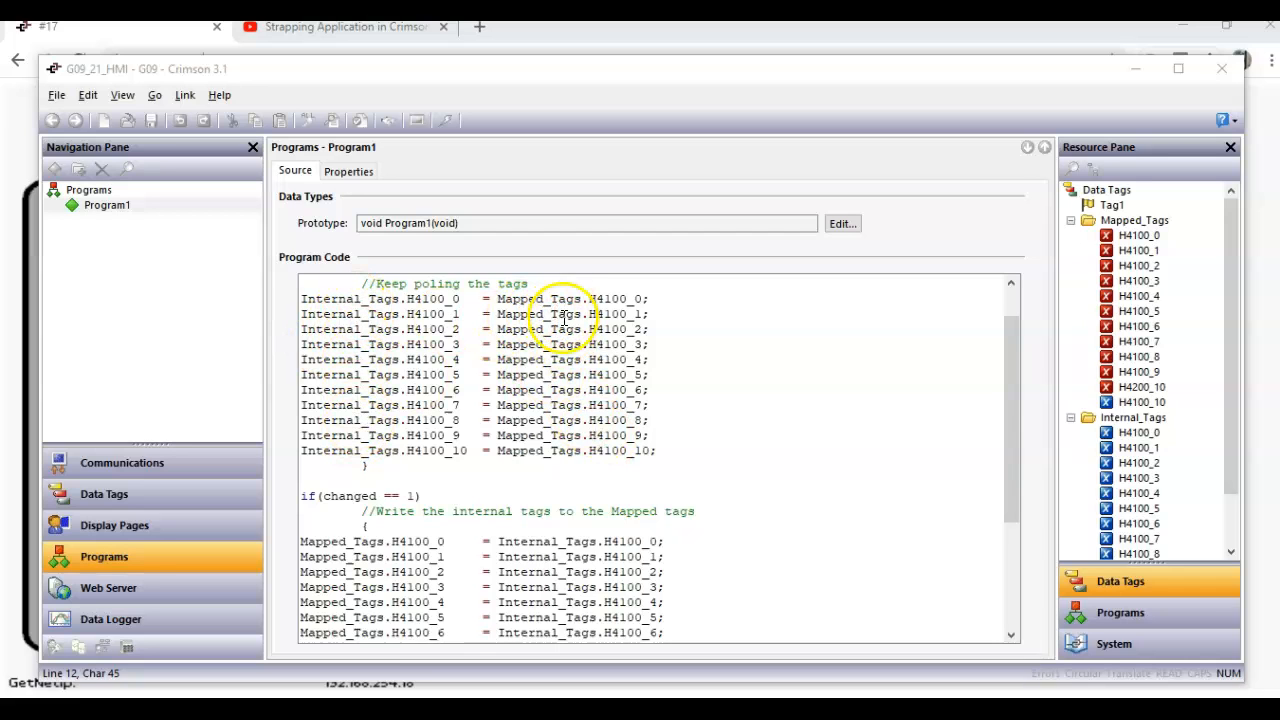
scroll(565, 430, down, 3)
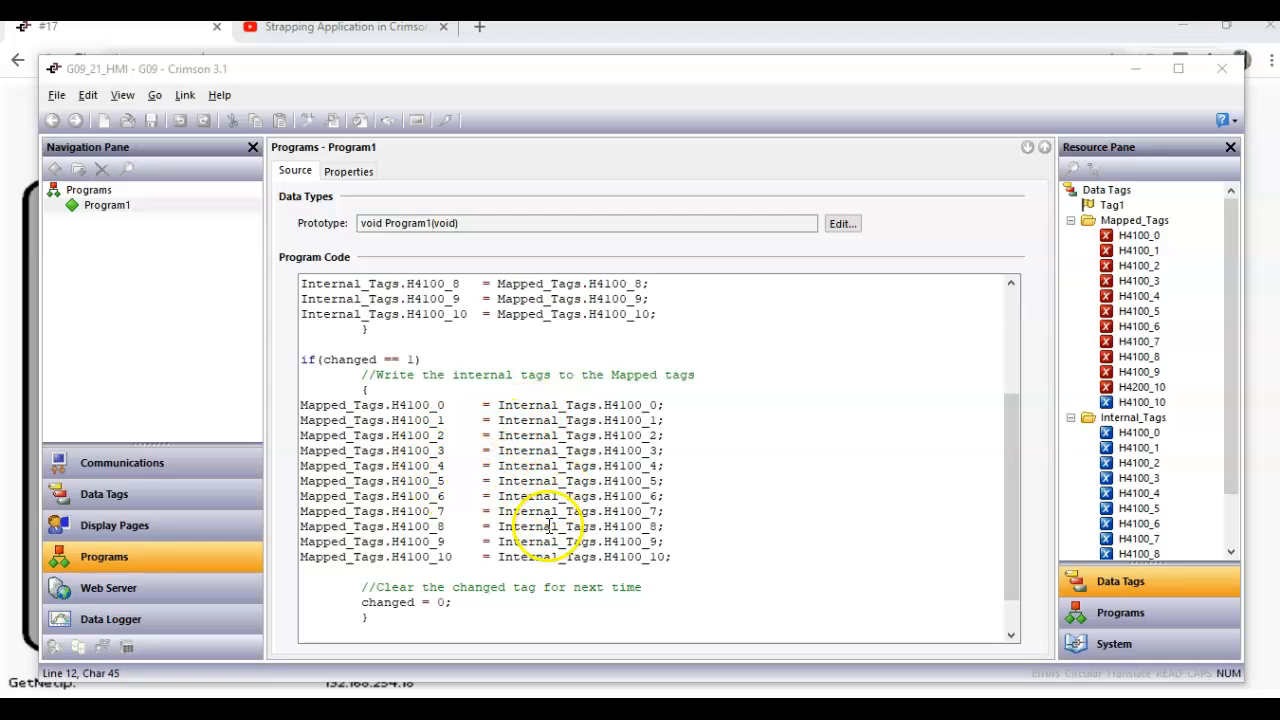
- On display page Page1, inspect the H4100_0 internal tag box's data source and its On Entry Complete action
click(172, 527)
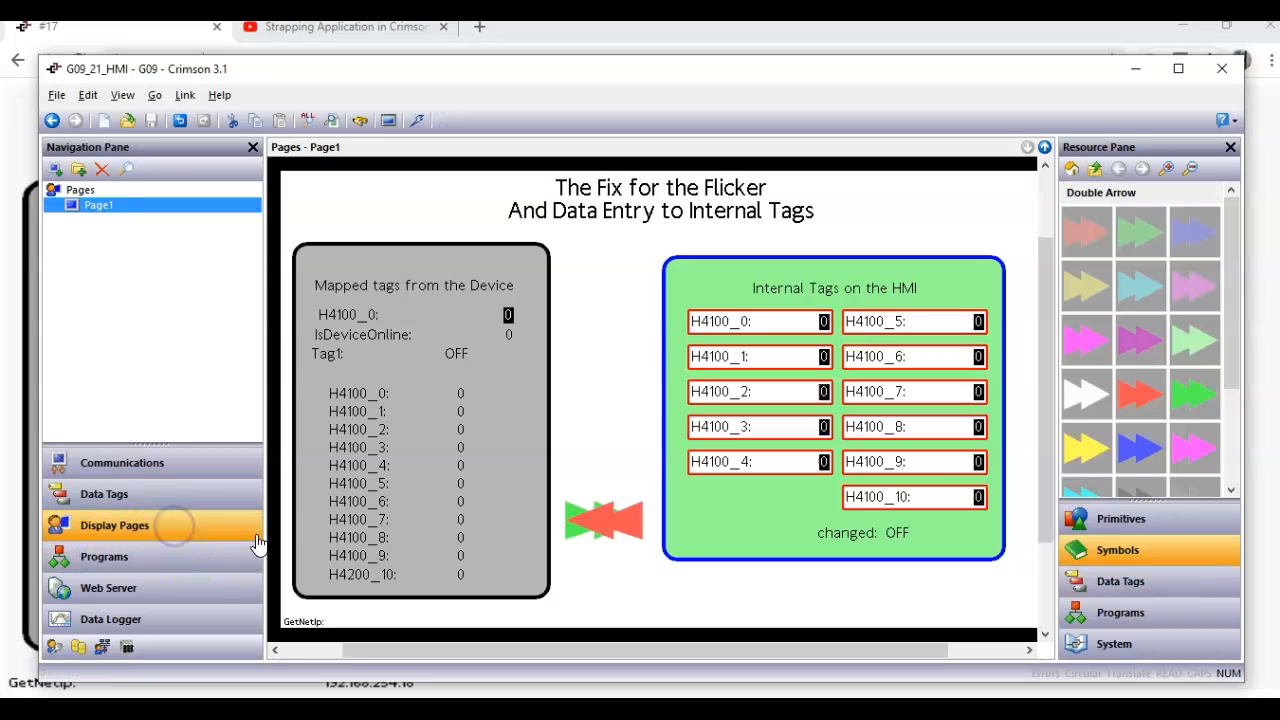
click(771, 466)
click(771, 462)
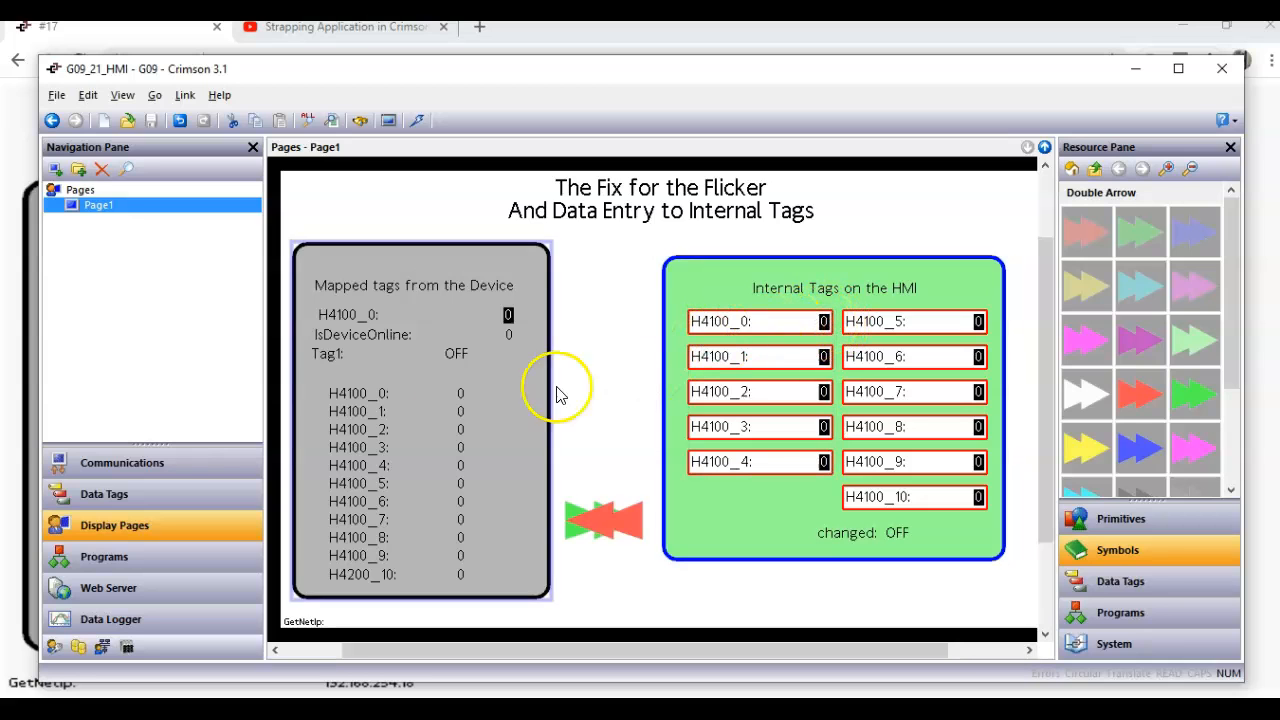
double_click(779, 325)
double_click(779, 325)
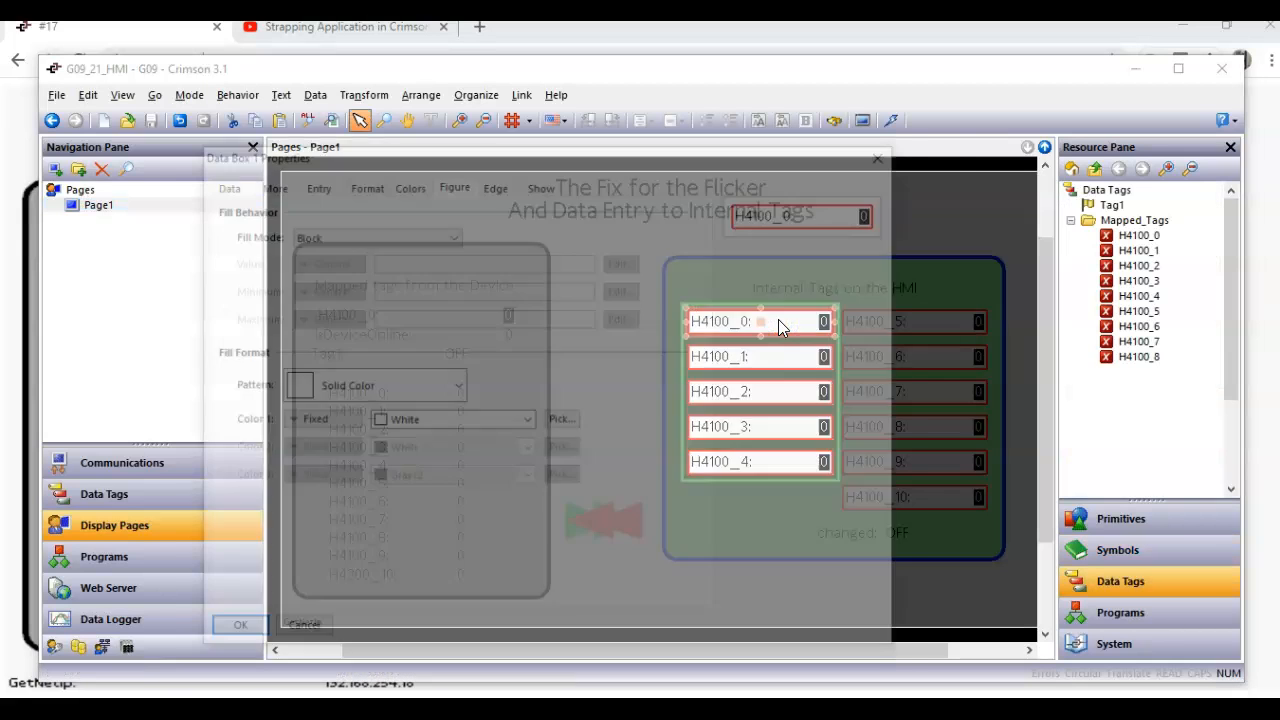
click(220, 183)
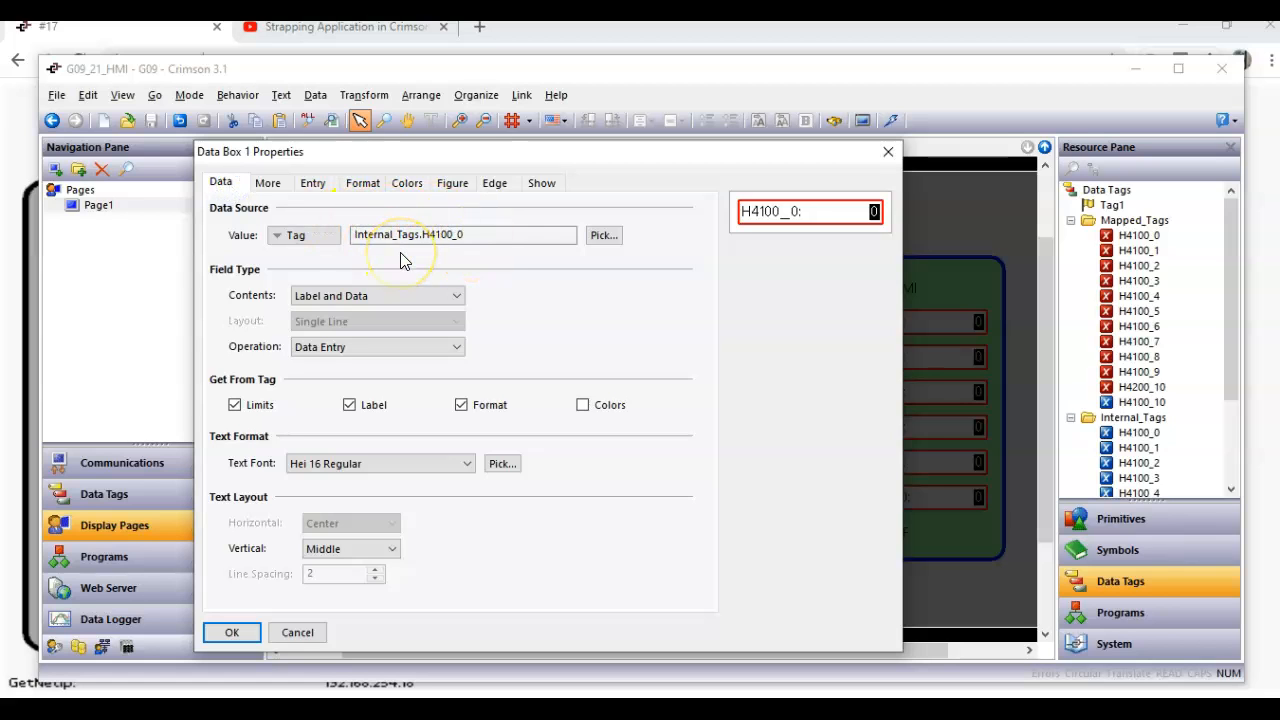
click(315, 184)
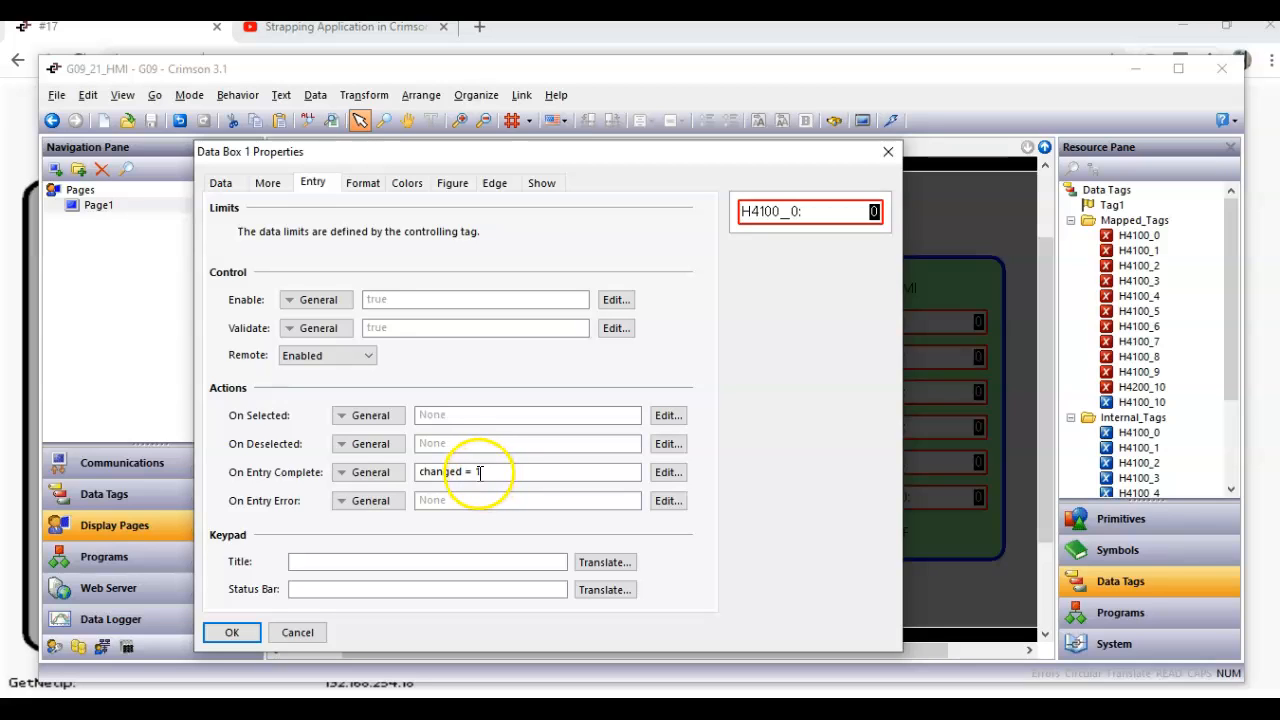
click(236, 634)
- Check the On Entry Complete actions of the H4100_1 and H4100_9 internal tag boxes
click(775, 360)
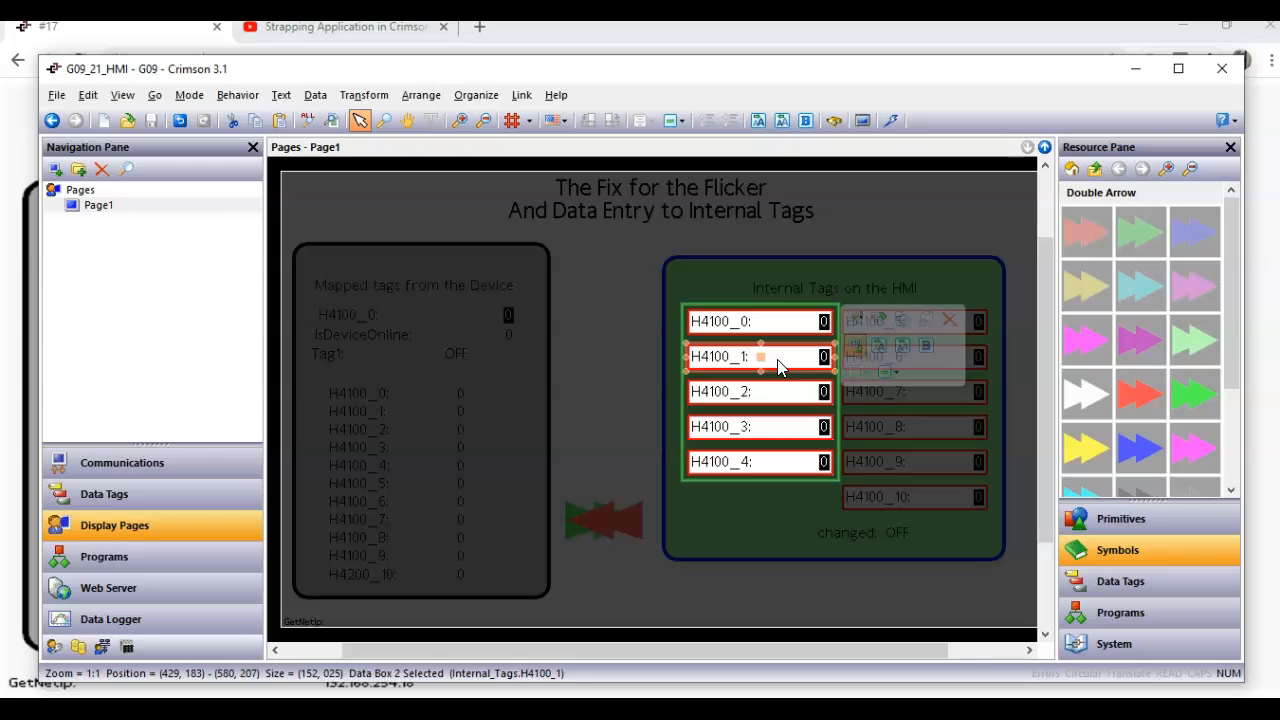
double_click(779, 366)
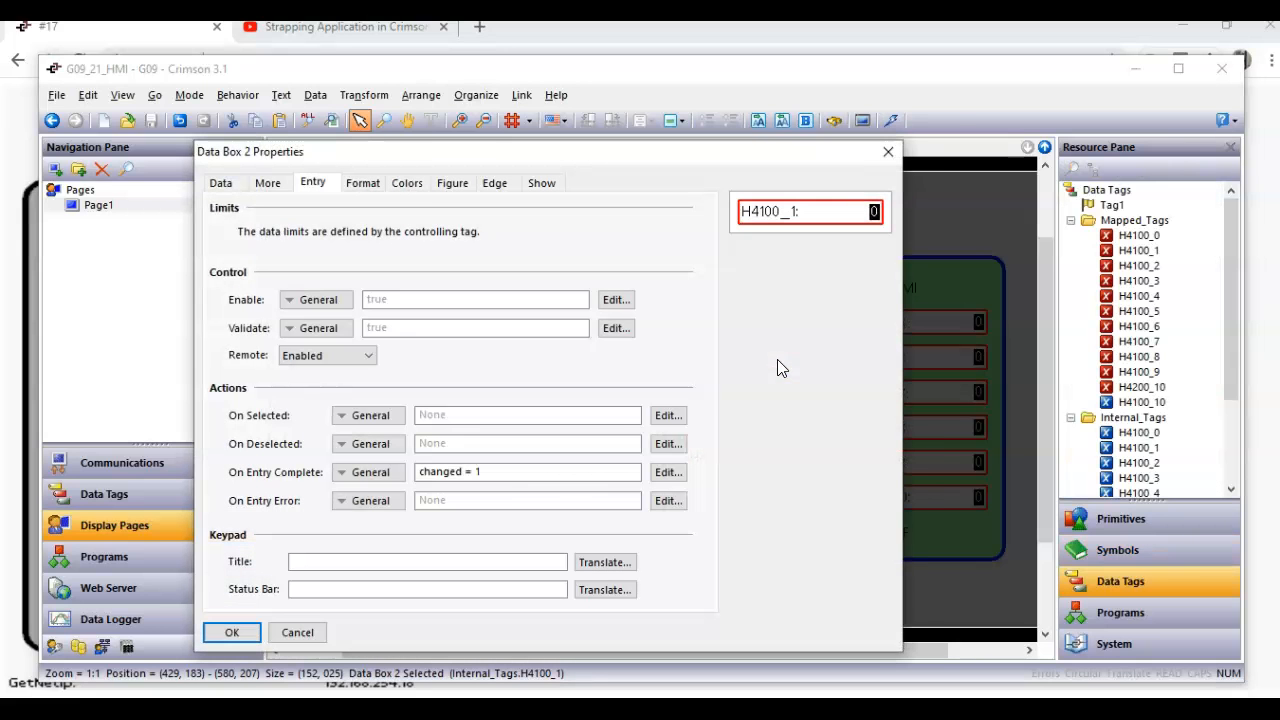
click(230, 633)
click(896, 468)
double_click(896, 467)
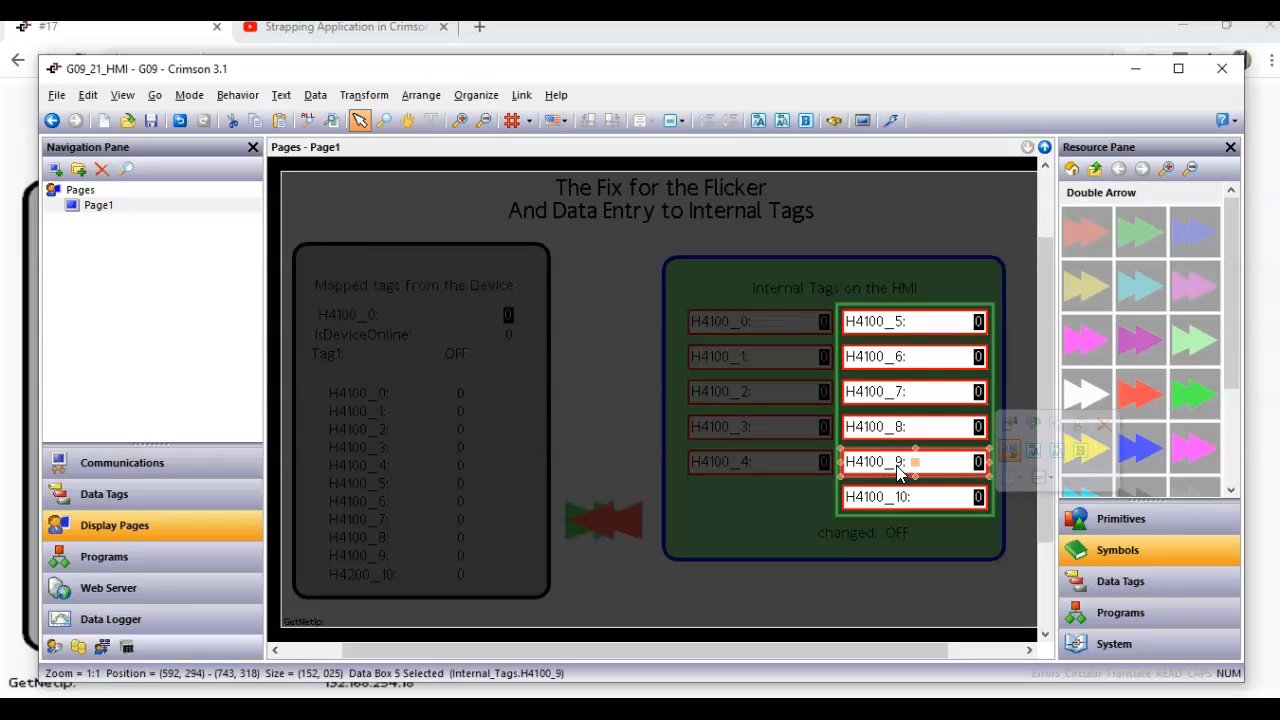
double_click(897, 472)
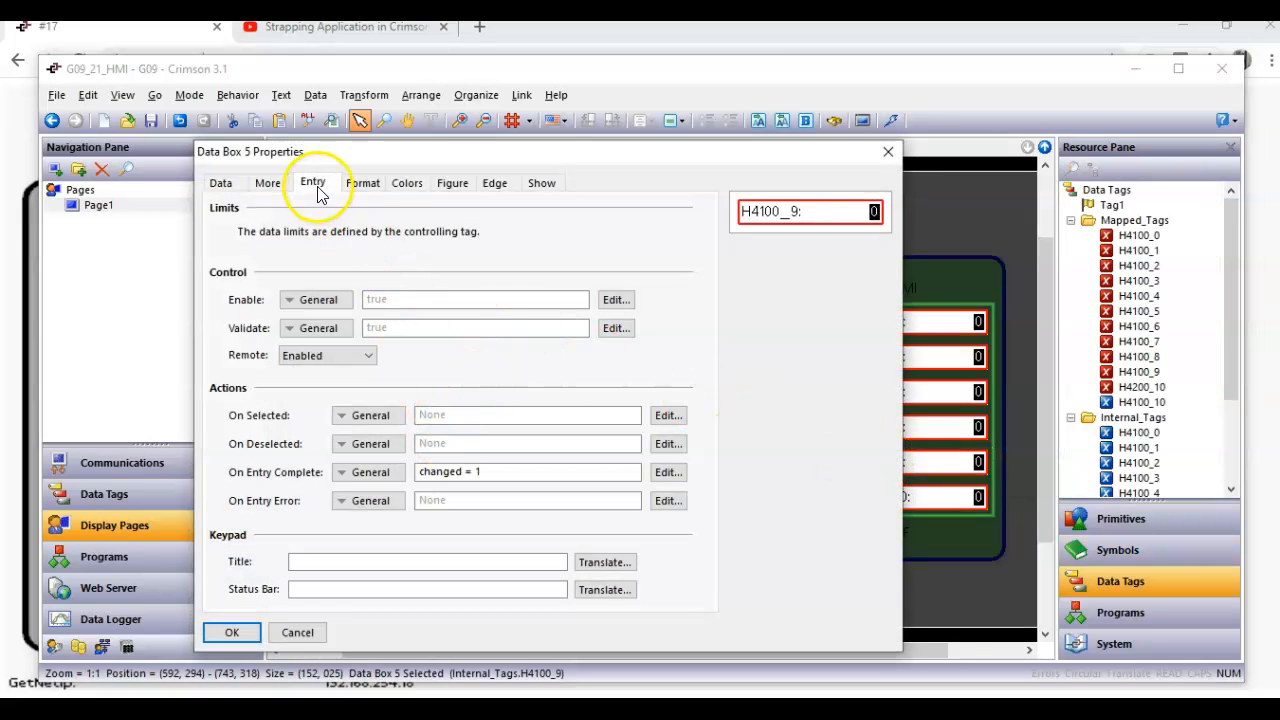
click(231, 632)
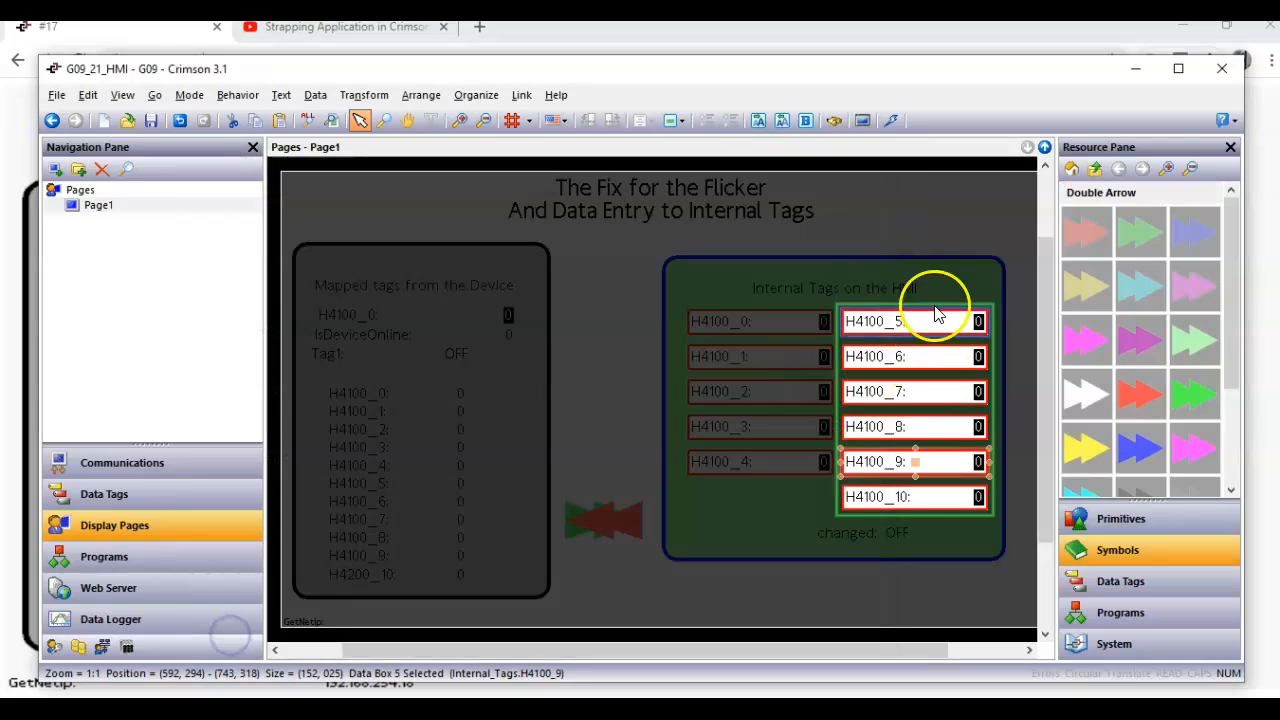
- Return to Program1's code and review the changed == 0 block that copies the mapped tags to the internal tags
click(895, 530)
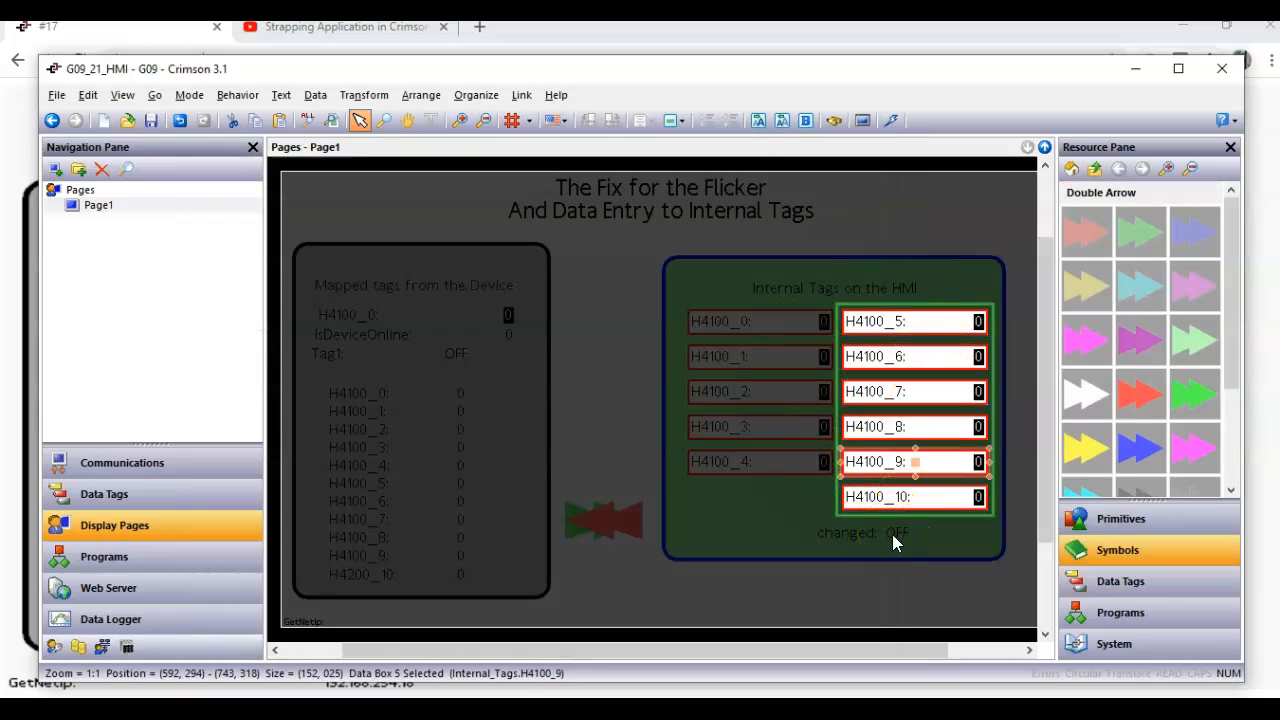
click(120, 558)
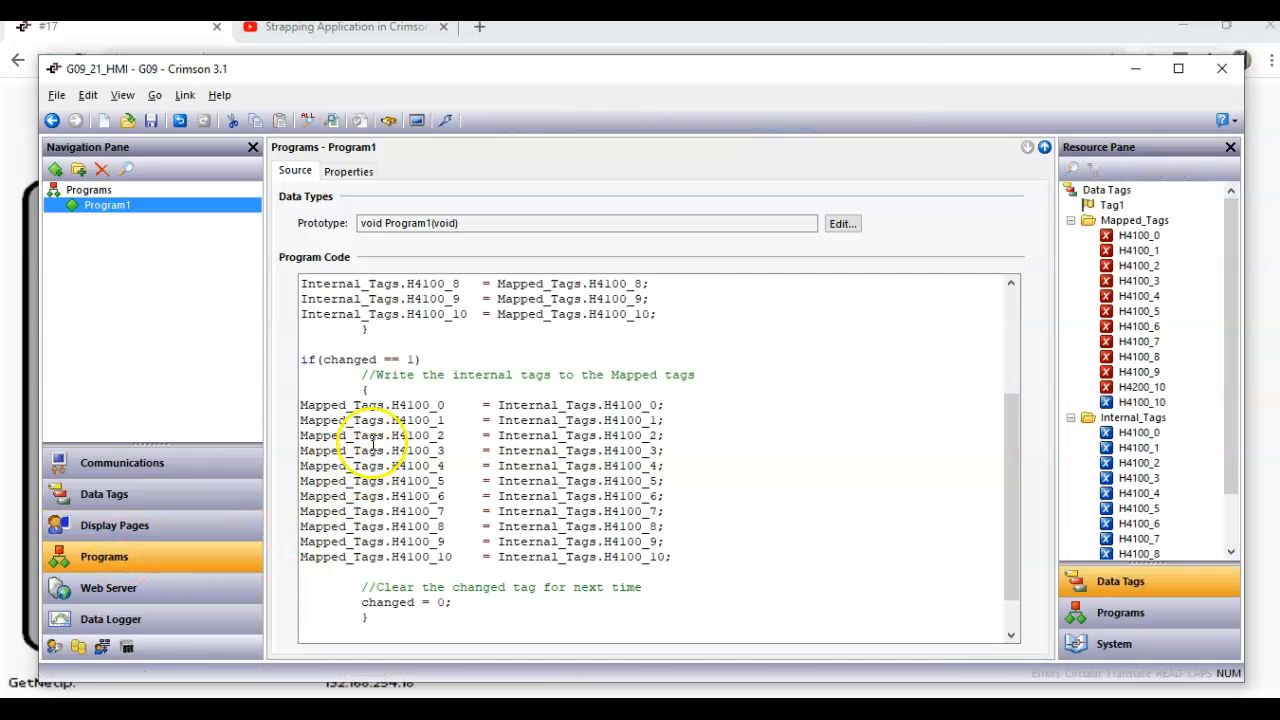
scroll(372, 443, up, 4)
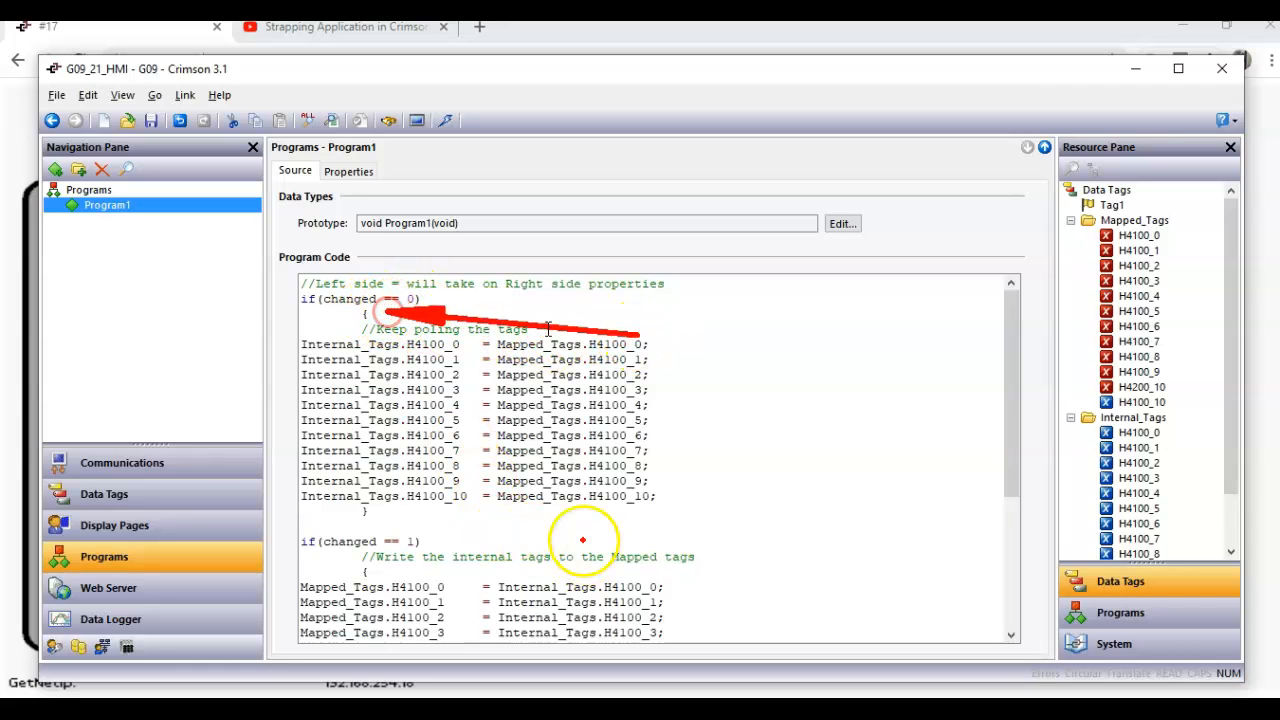
drag(428, 346, 406, 362)
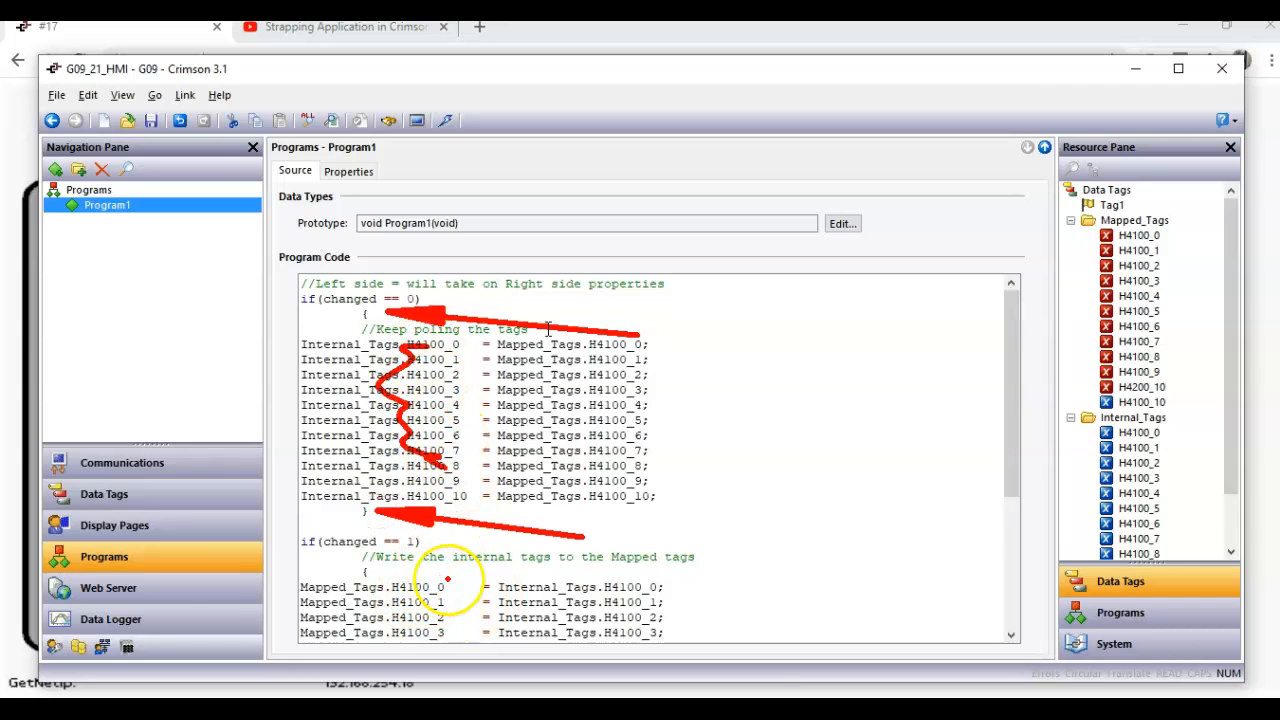
key(Escape)
click(677, 492)
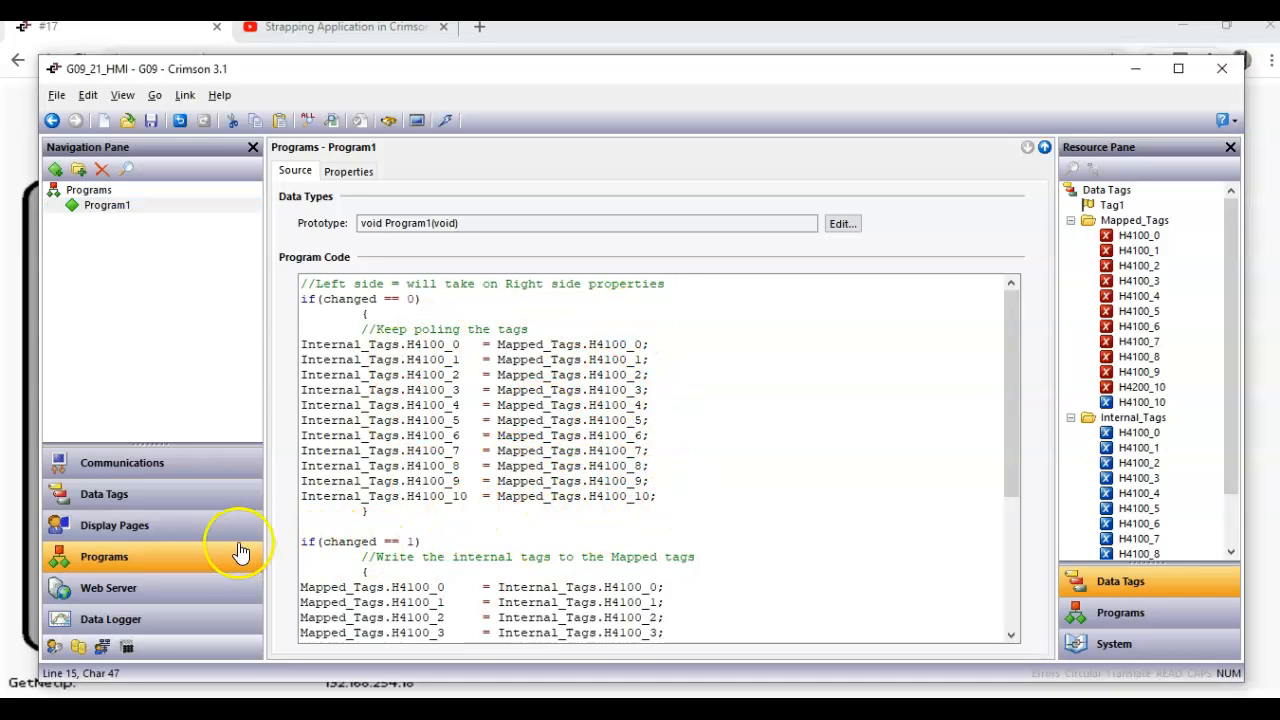
- Inspect the global actions of the display pages, focusing on the On Tick action
click(167, 535)
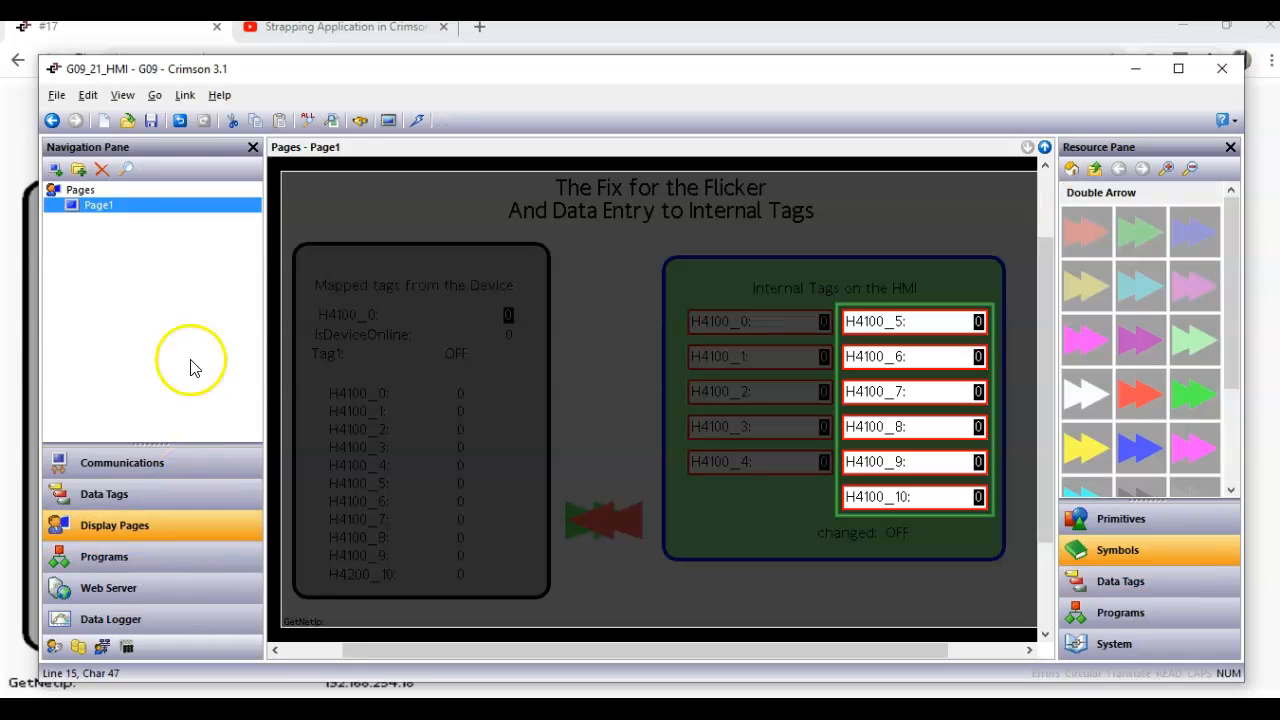
click(84, 192)
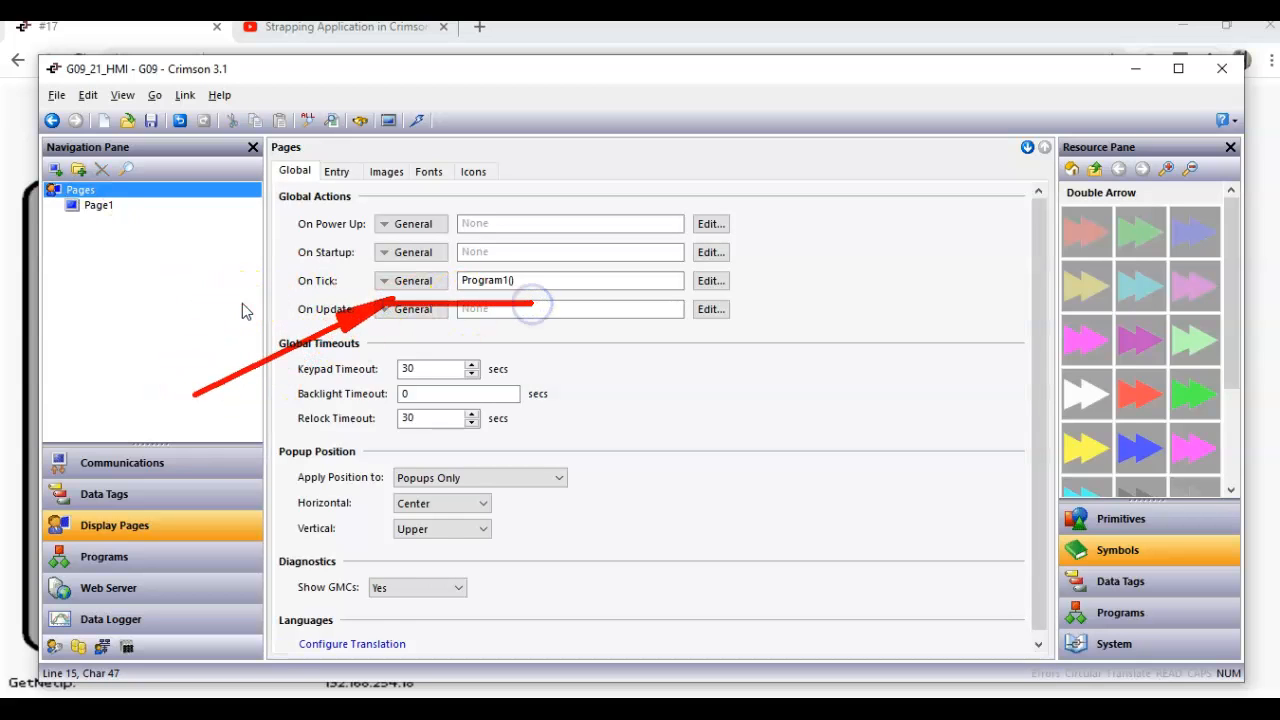
key(Escape)
click(642, 410)
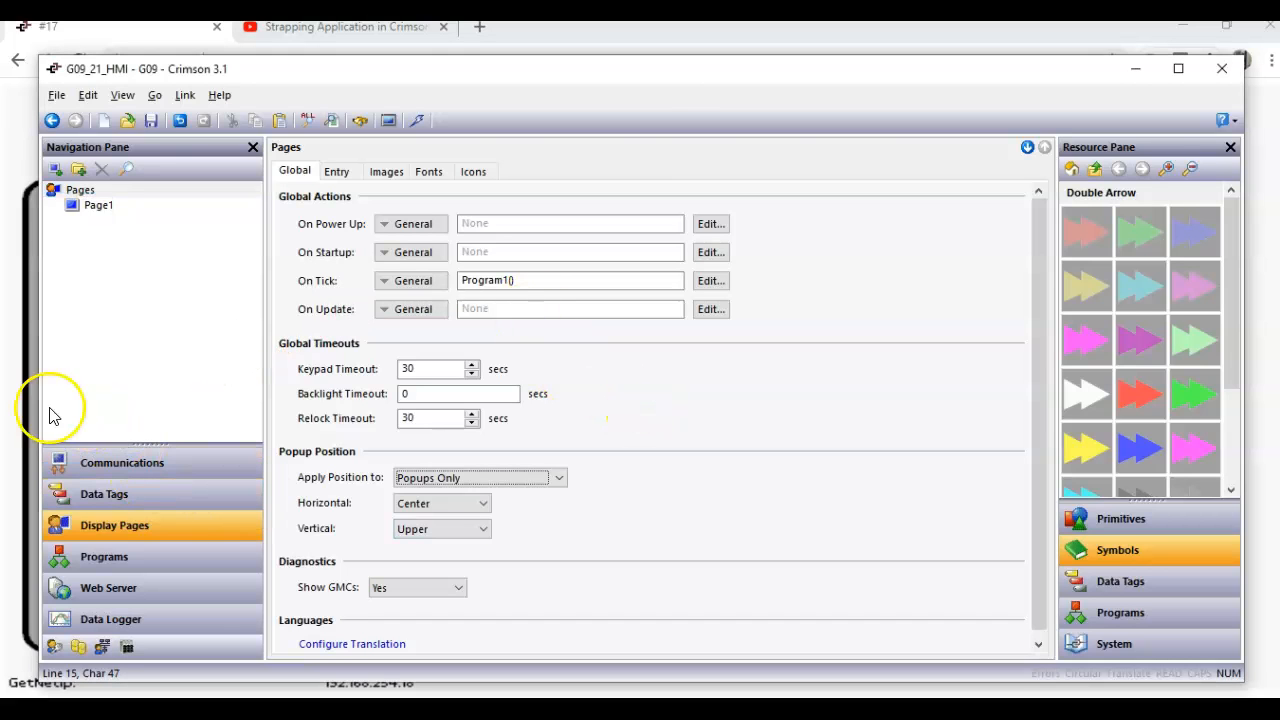